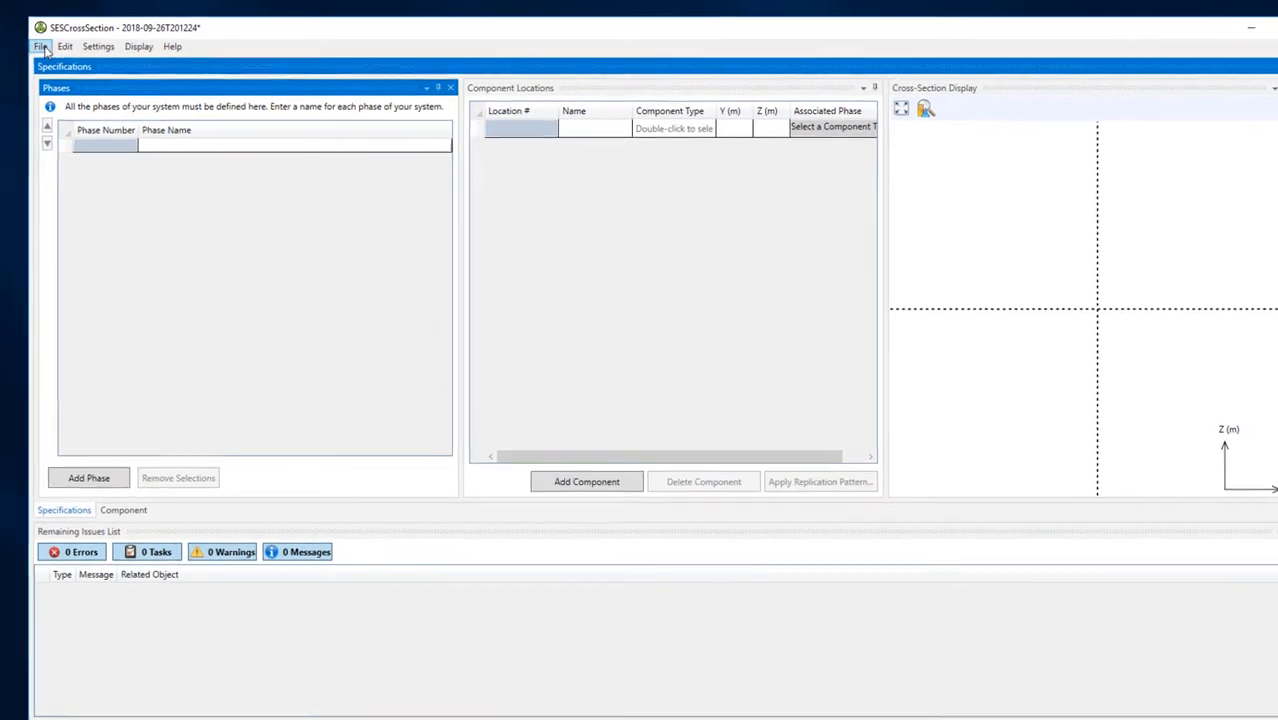
Step: Set the cross-section file's configuration mode to Right-of-Way in the file options
left_click(38, 44)
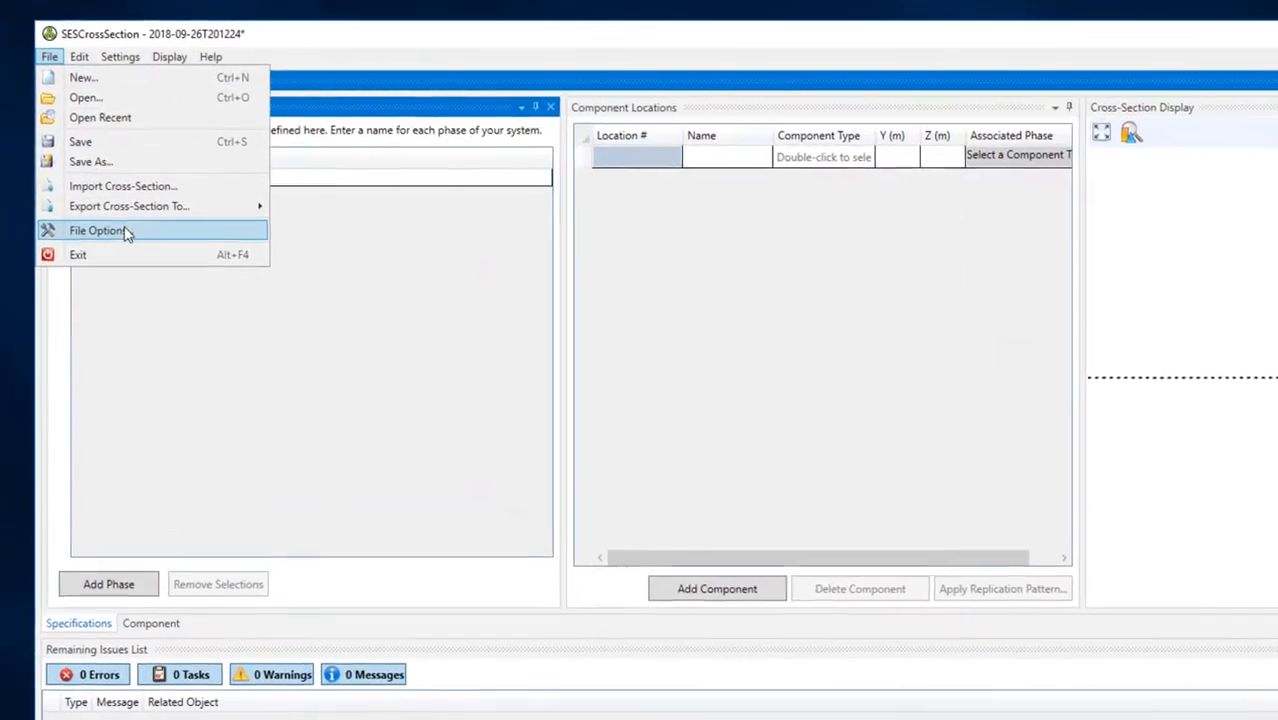
left_click(127, 232)
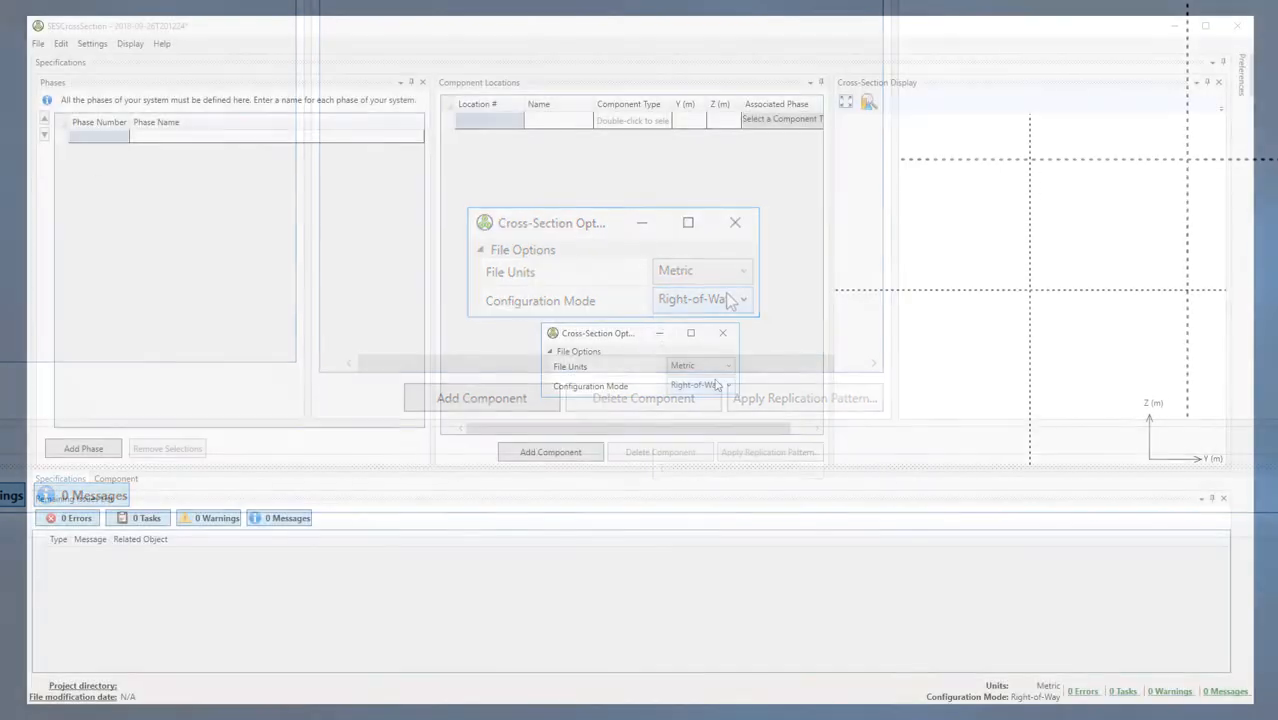
left_click(716, 385)
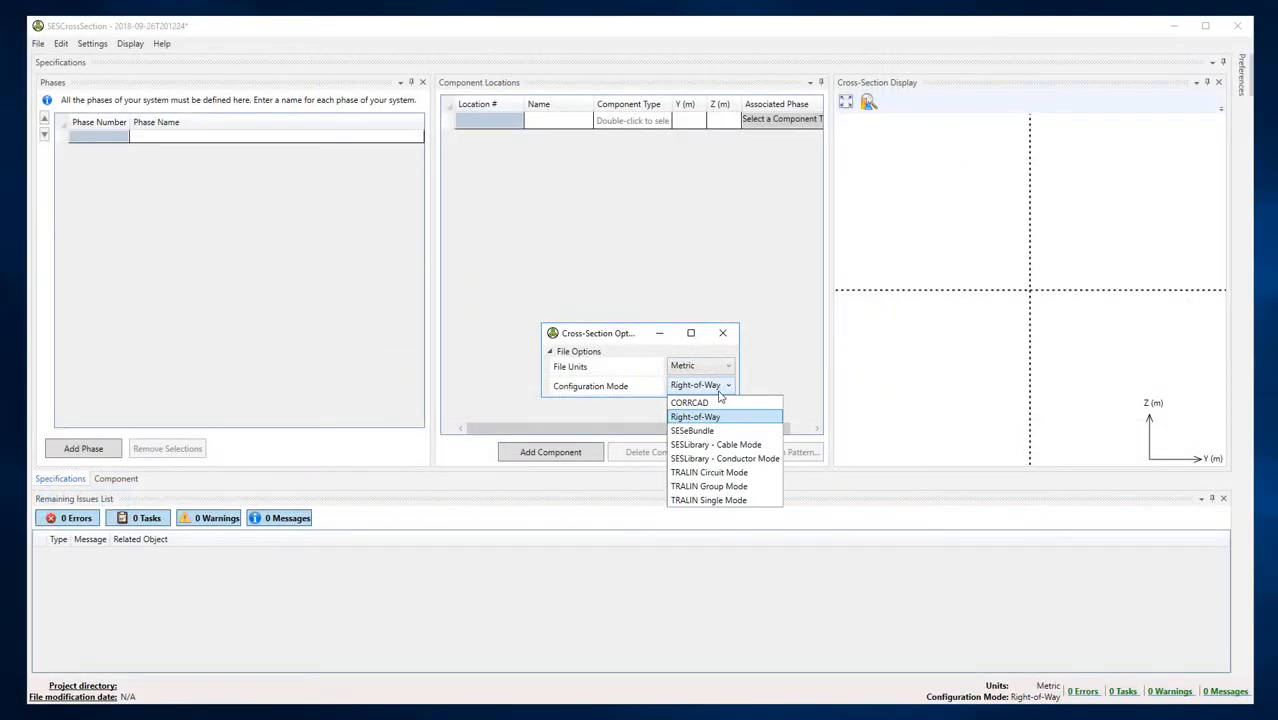
left_click(719, 418)
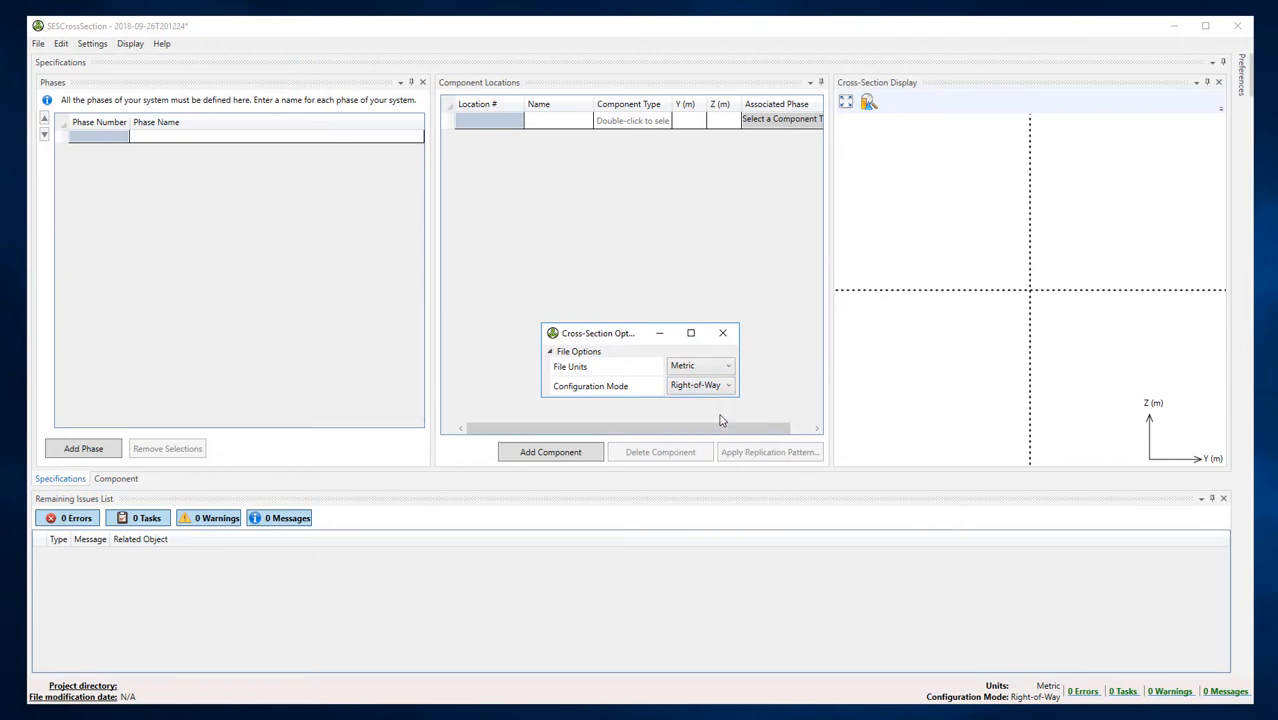
left_click(723, 335)
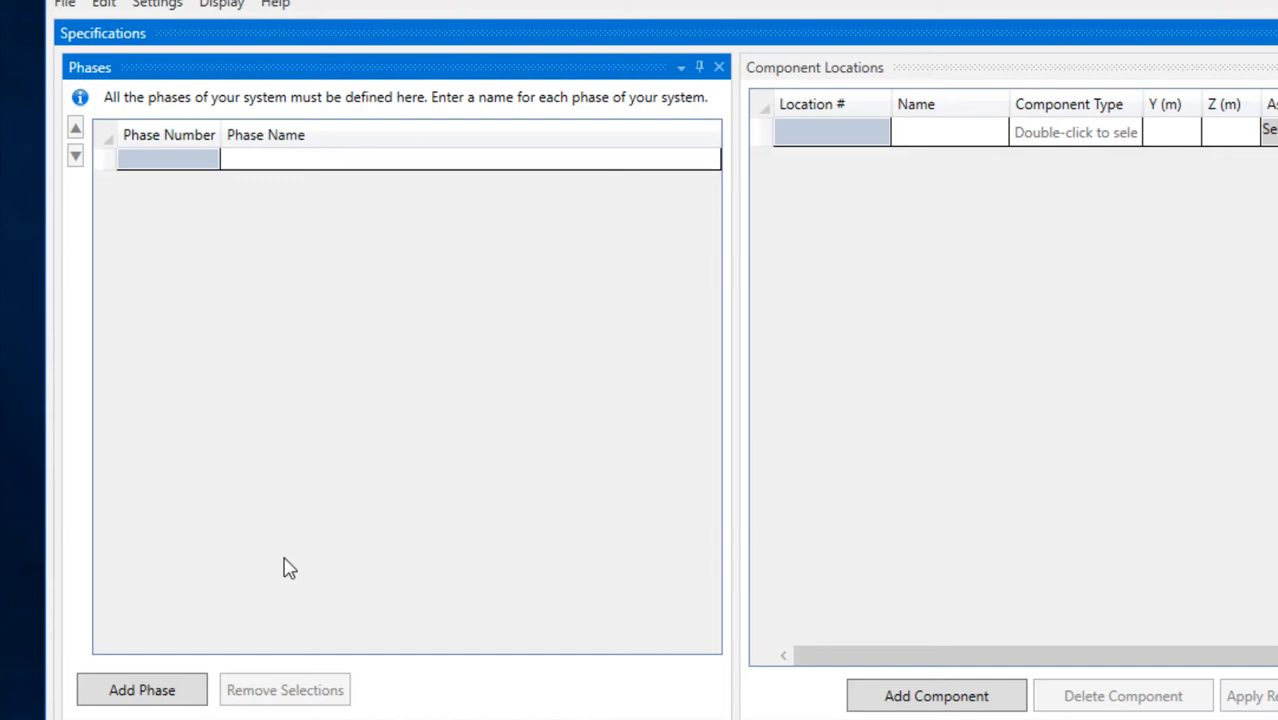
Step: Add four phases to the system's phase list
left_click(171, 692)
left_click(174, 695)
left_click(172, 693)
left_click(172, 693)
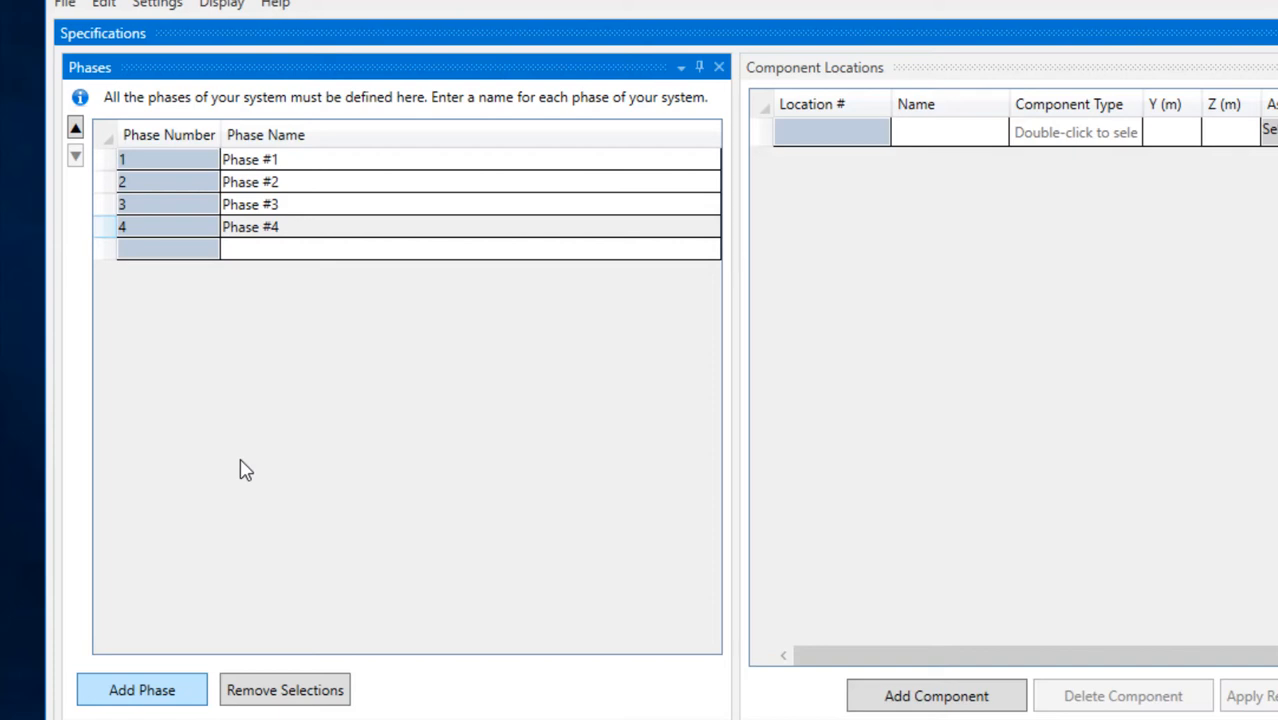
Step: Rename phases 1 to 4 as Neutral, PhaseA, PhaseB and PhaseC
left_click(282, 164)
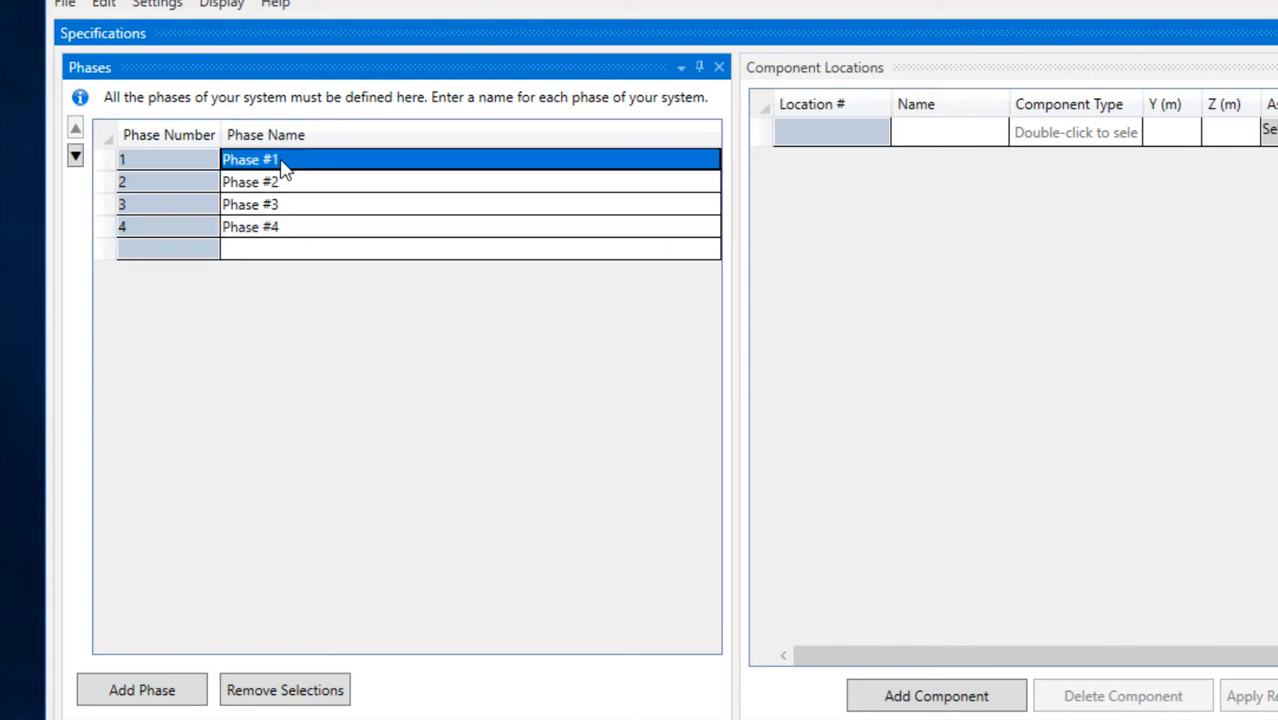
type("Neutral")
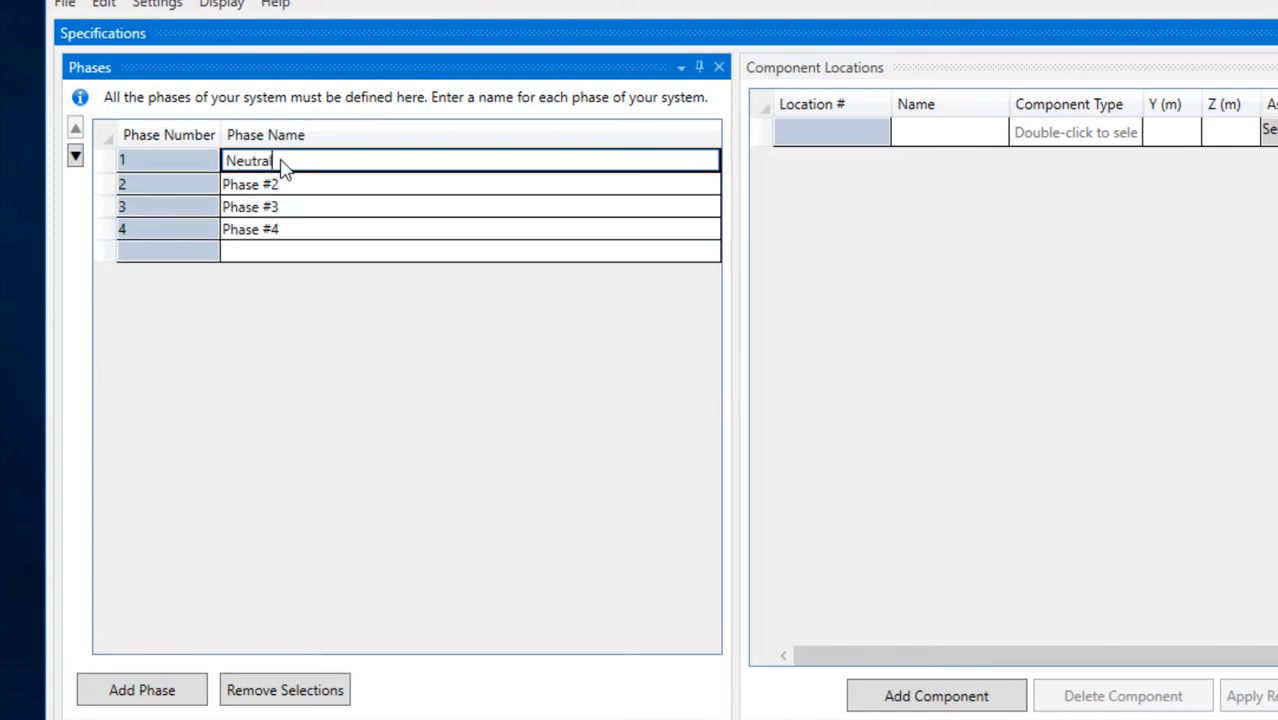
key("Return")
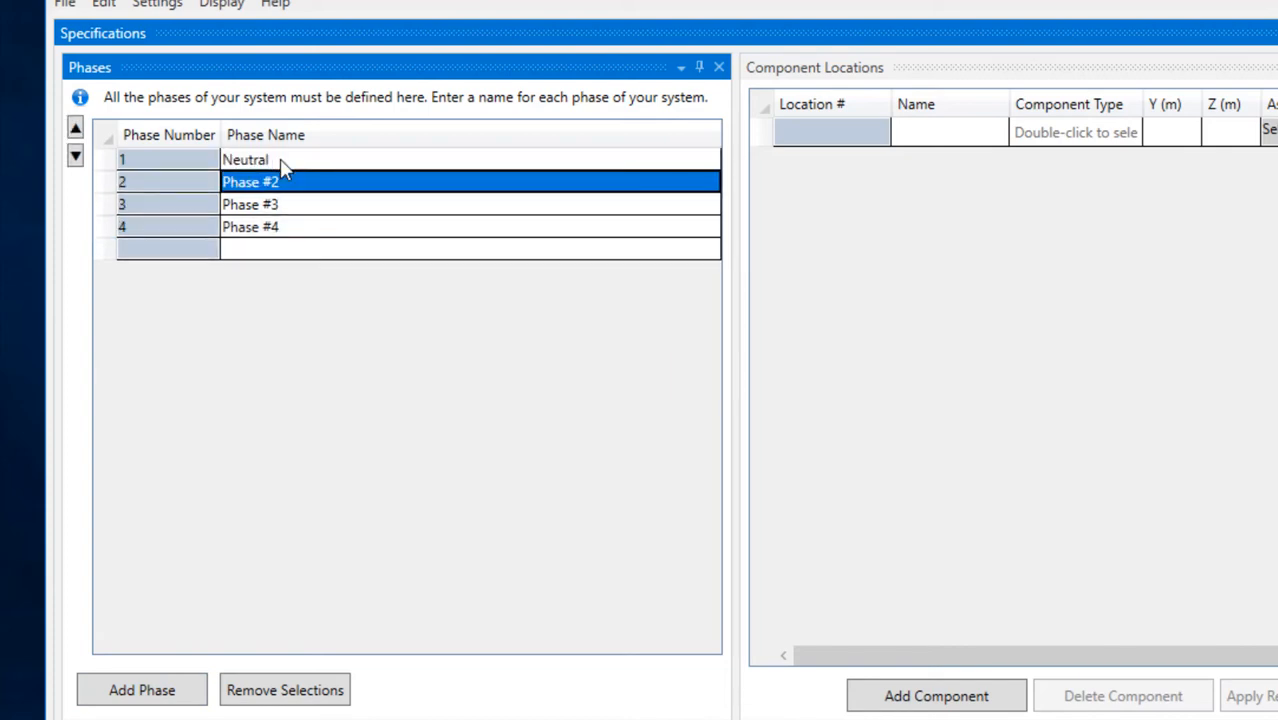
type("PhaseA")
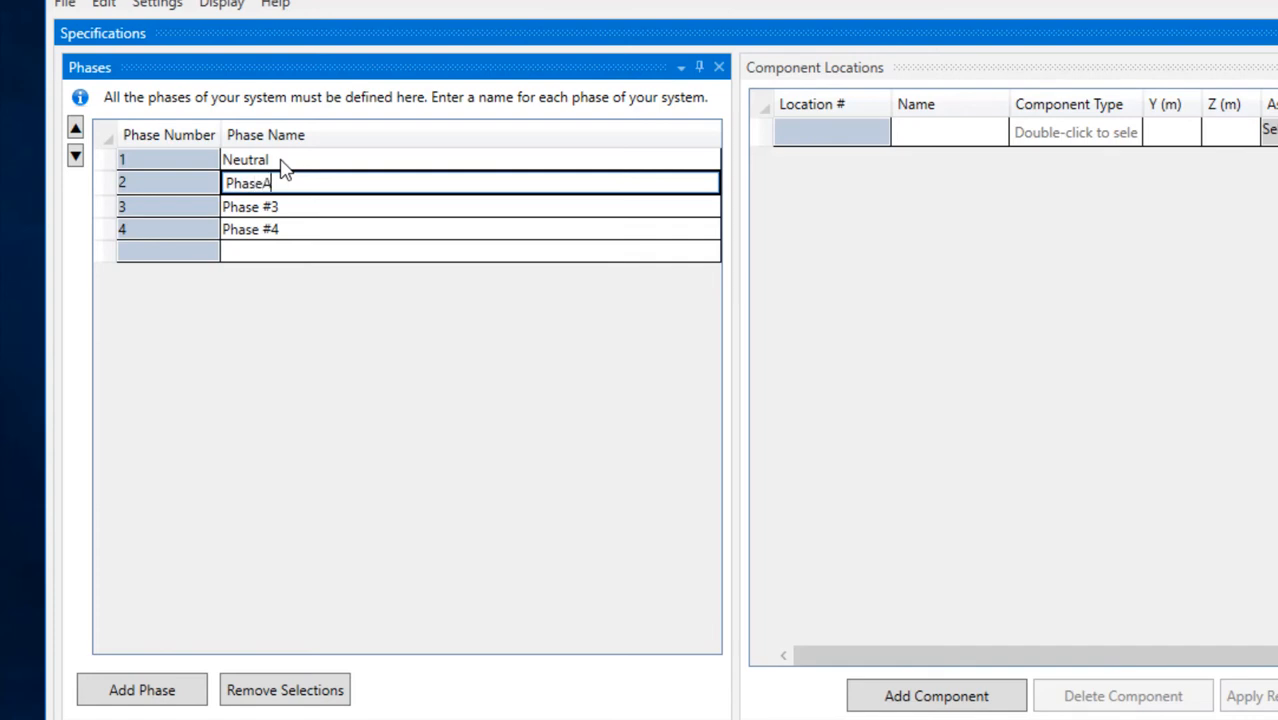
key("Return")
type("PhaseB")
key("Return")
type("PhaseC")
key("Return")
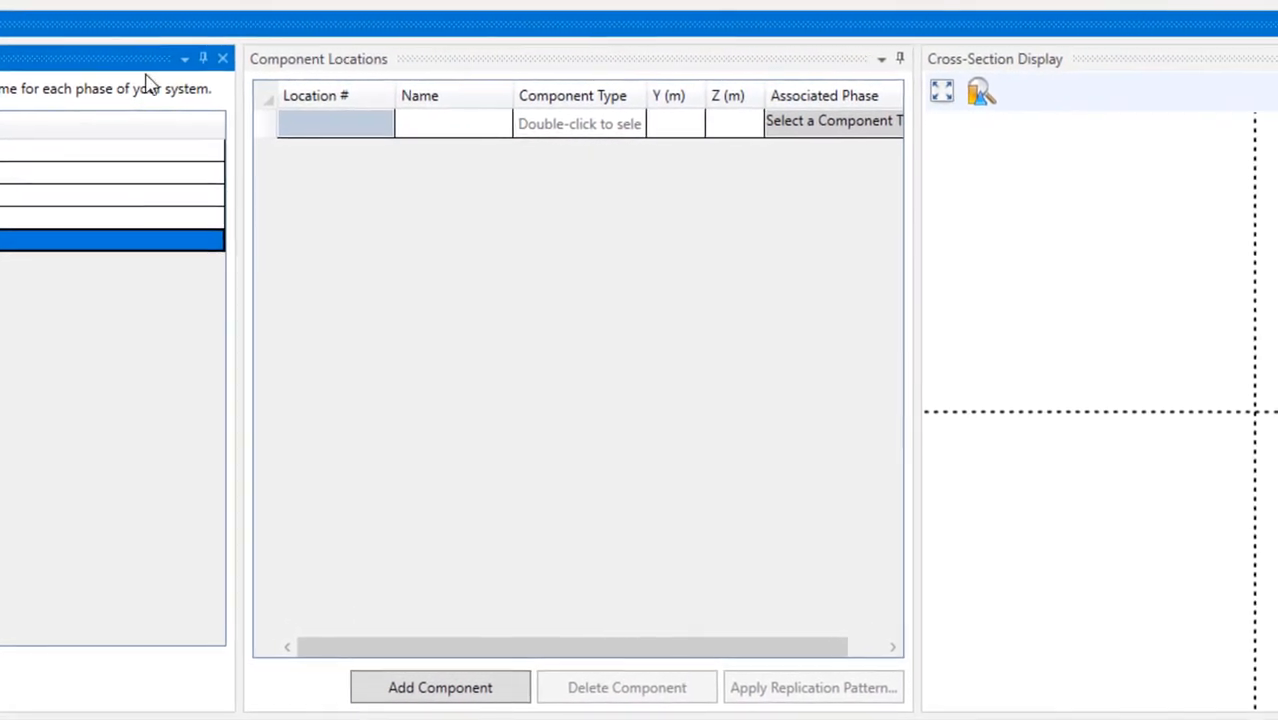
Step: Add the first component location and name it Neutral1
left_click(612, 79)
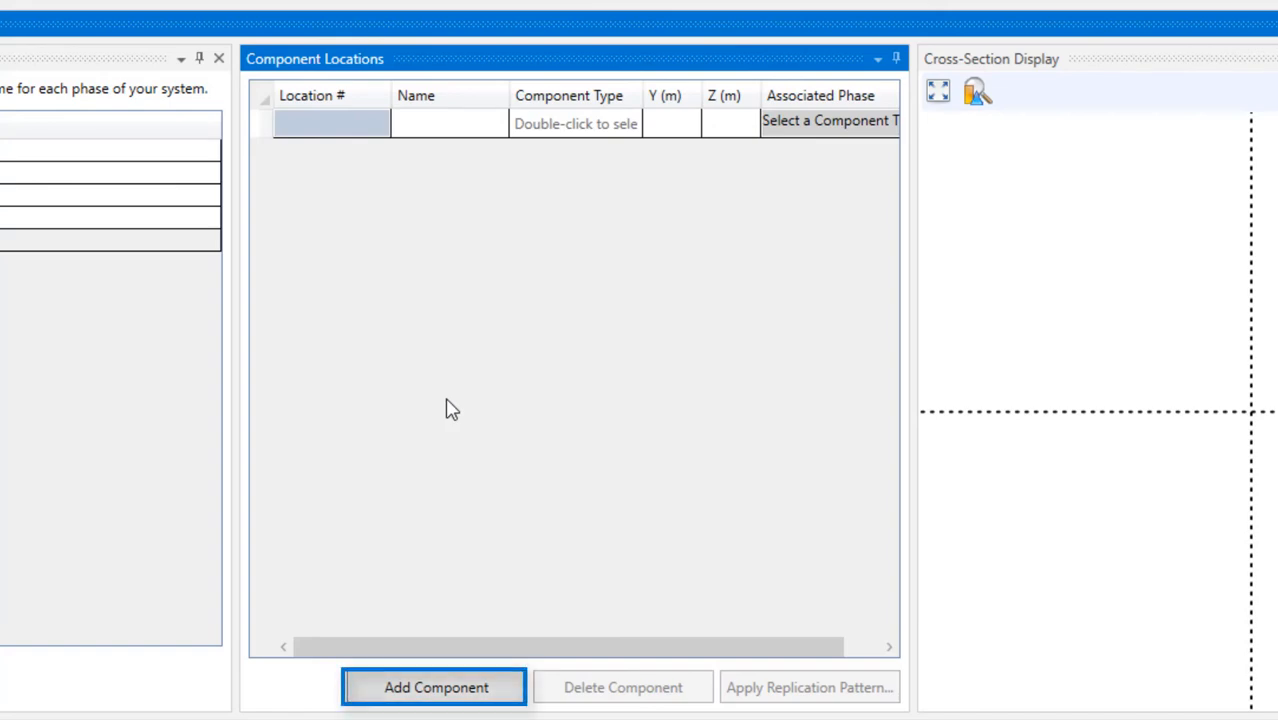
left_click(459, 699)
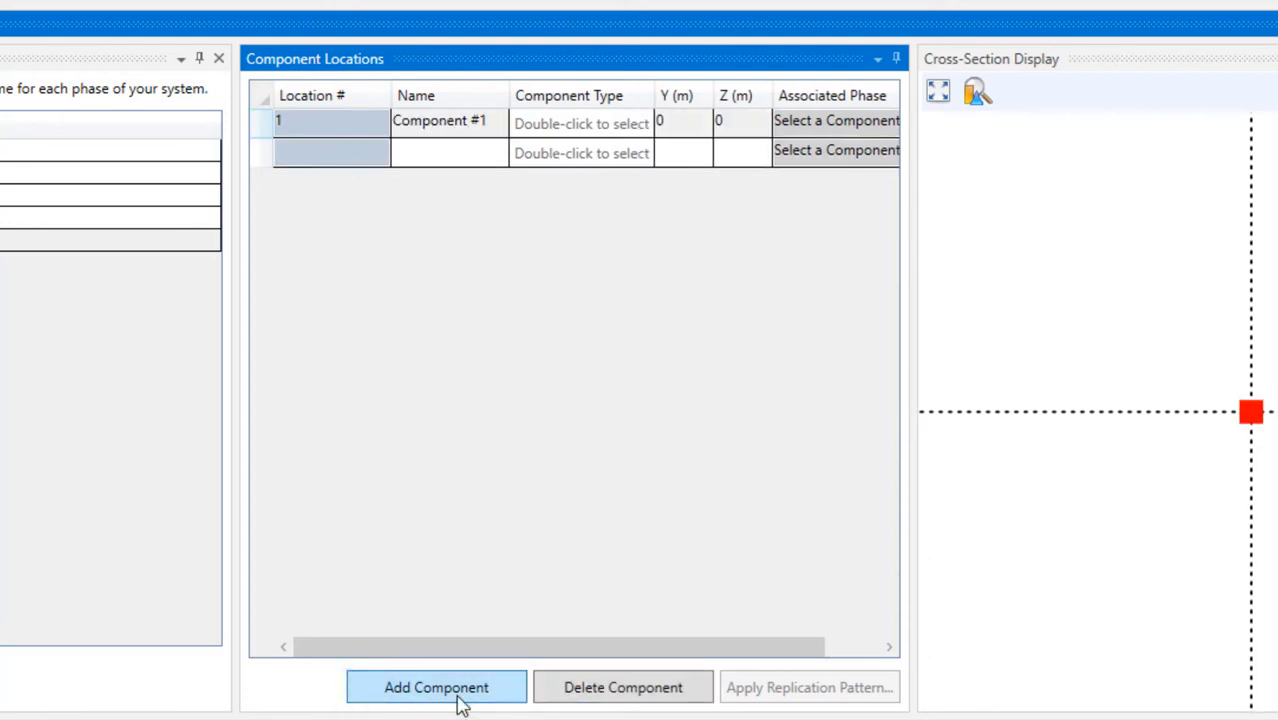
left_click(462, 128)
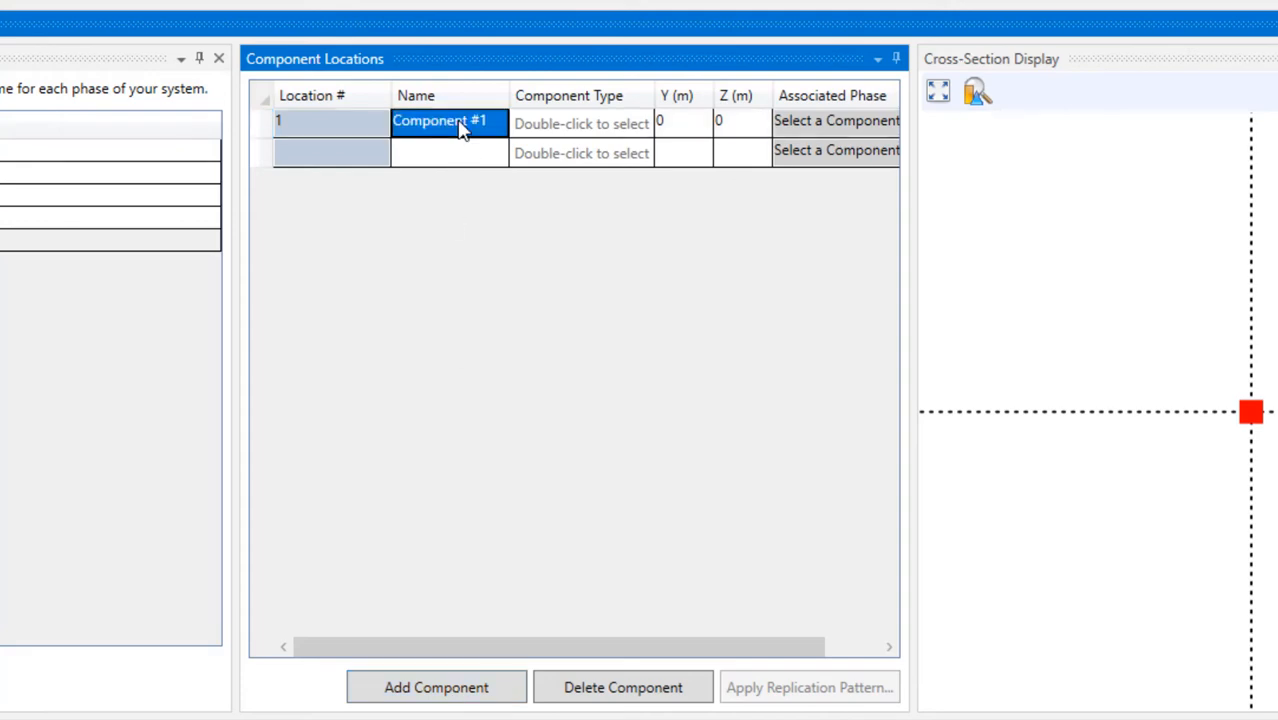
type("Neutral")
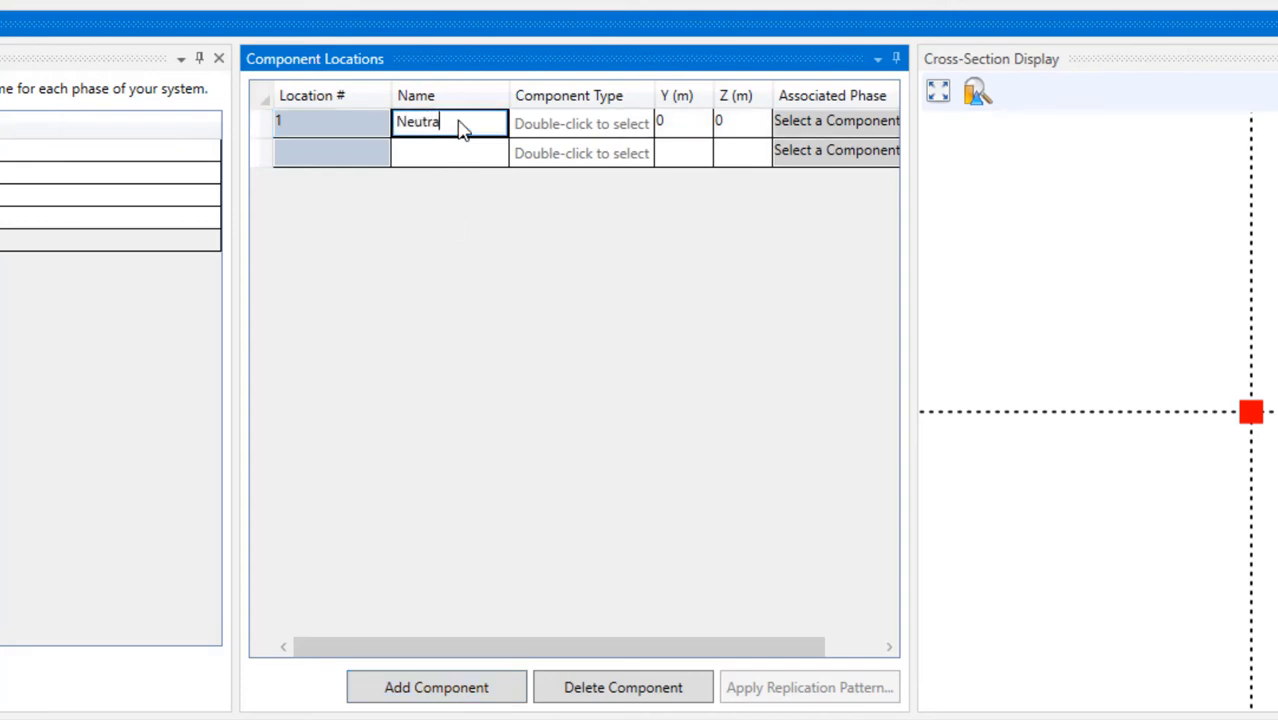
type("1")
key("Return")
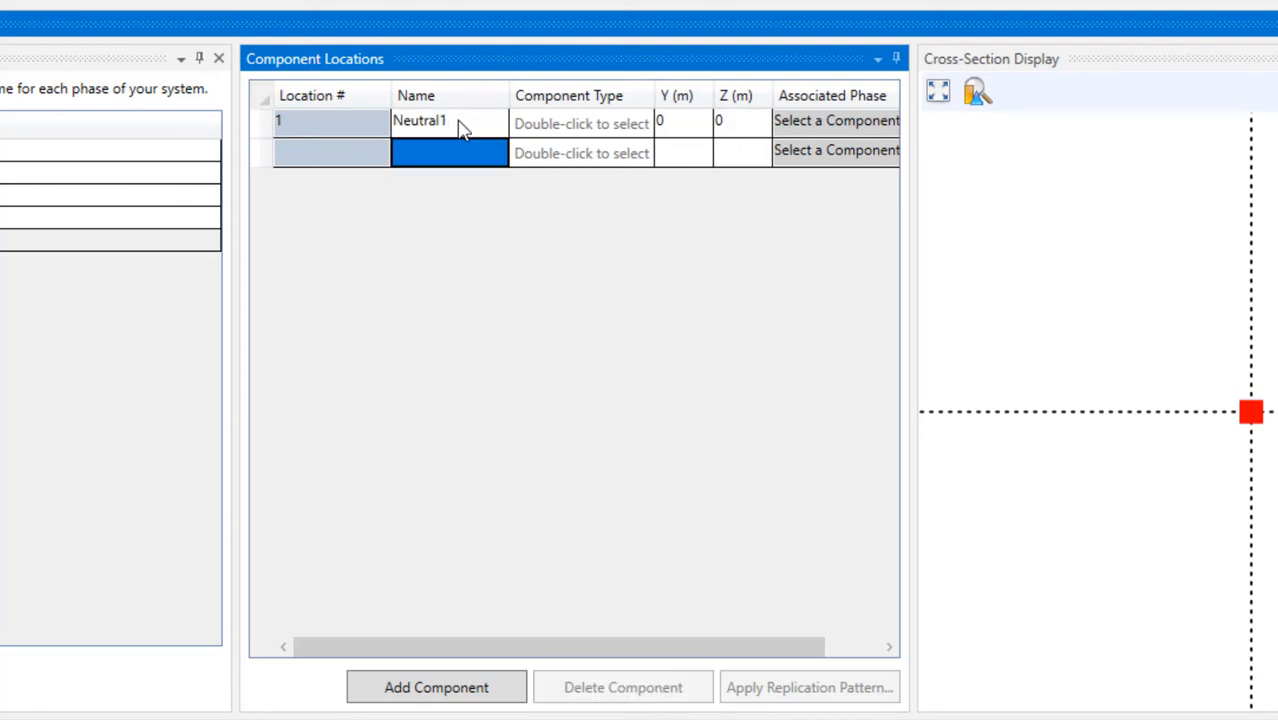
Step: Start creating a new component type for Neutral1 from the database
left_click(637, 126)
left_click(640, 125)
left_click(642, 126)
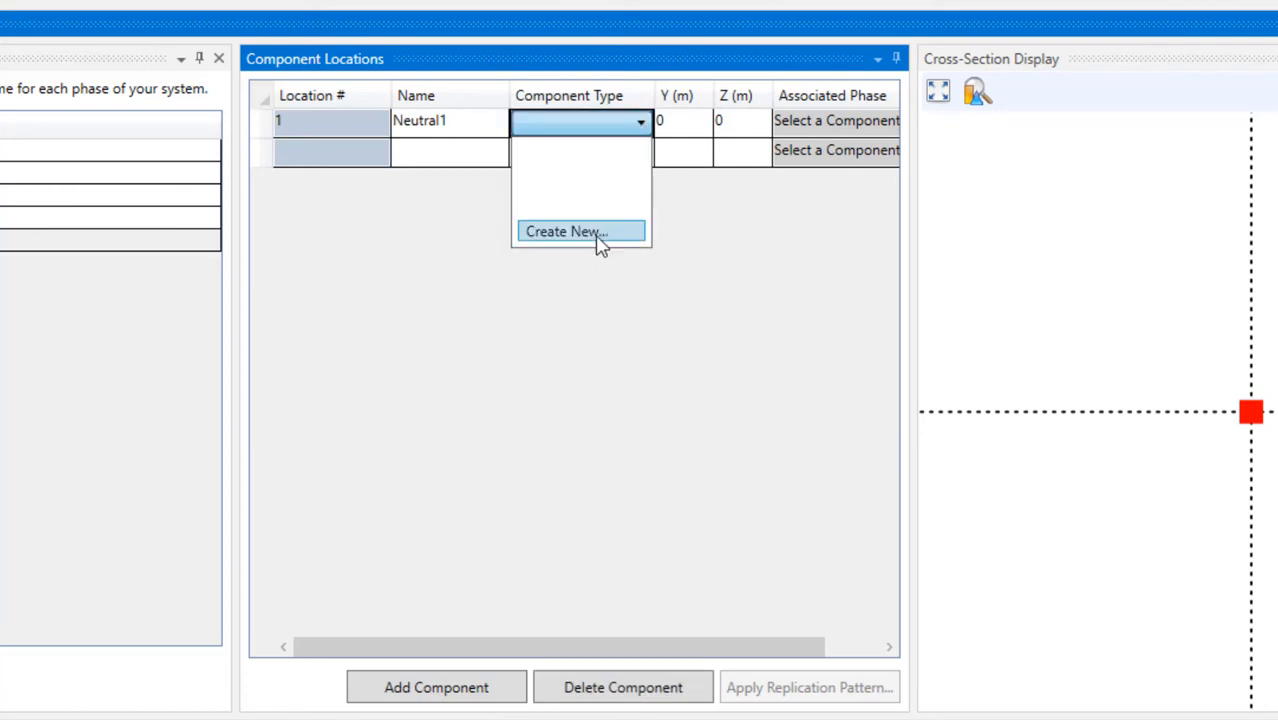
left_click(598, 236)
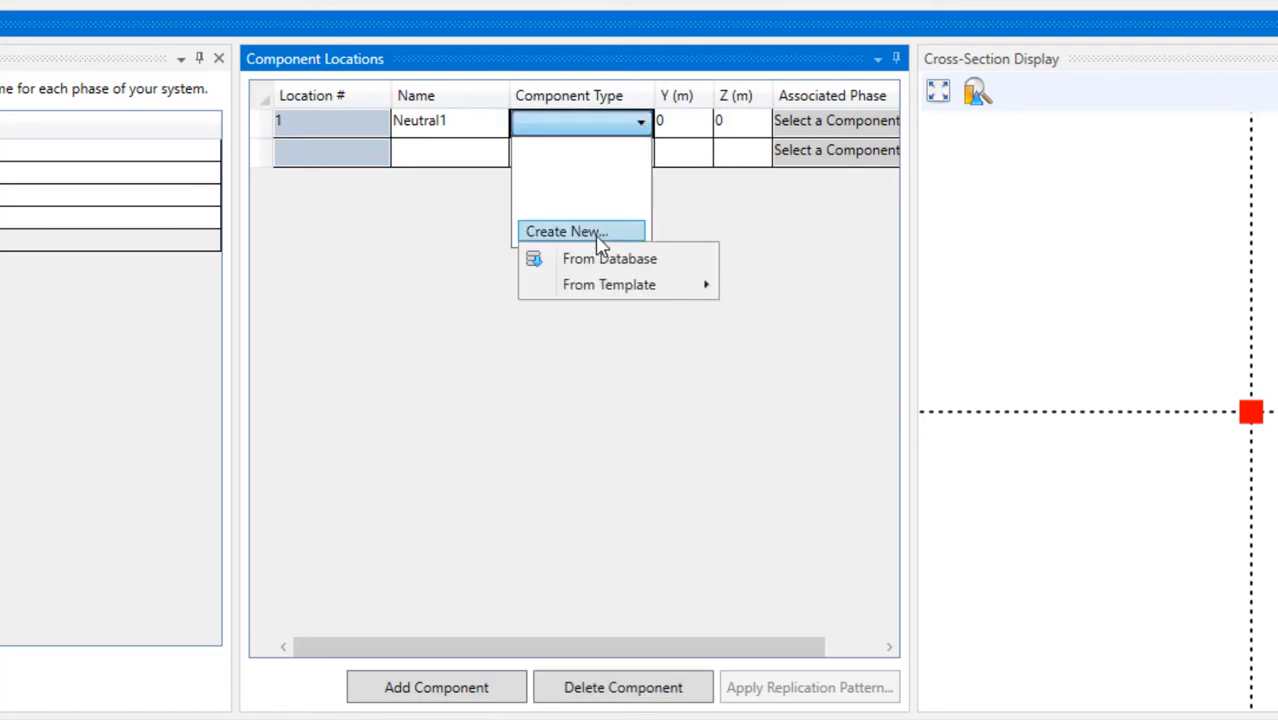
left_click(603, 261)
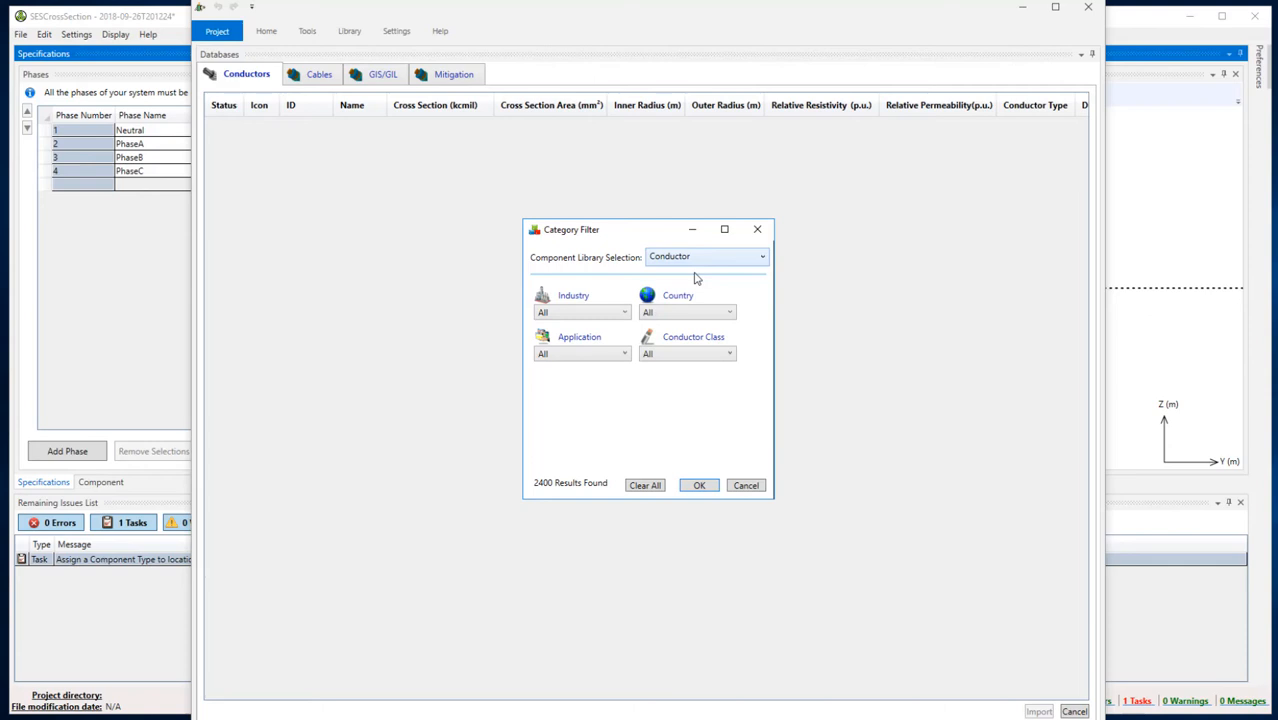
Step: Filter the conductor library by conductor class OPT-GW and import the Optical_ALCOA 48/48/606 conductor
left_click(716, 354)
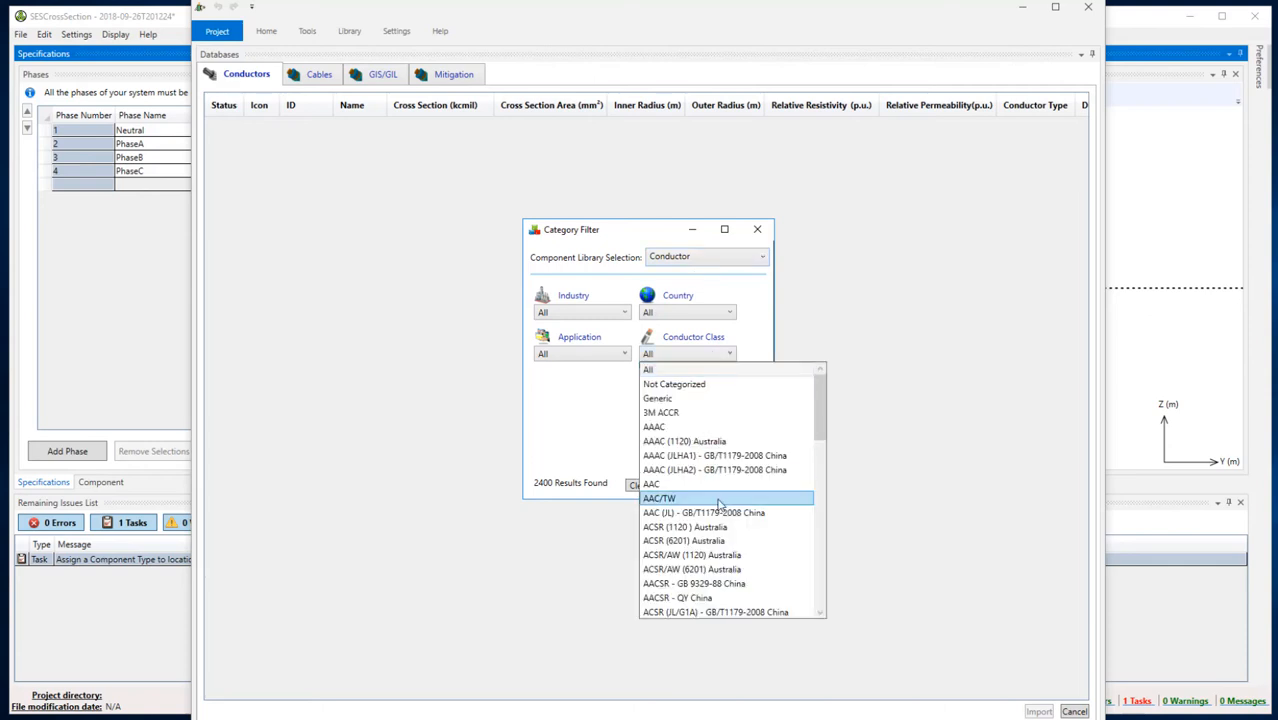
scroll(718, 505, "down", 15)
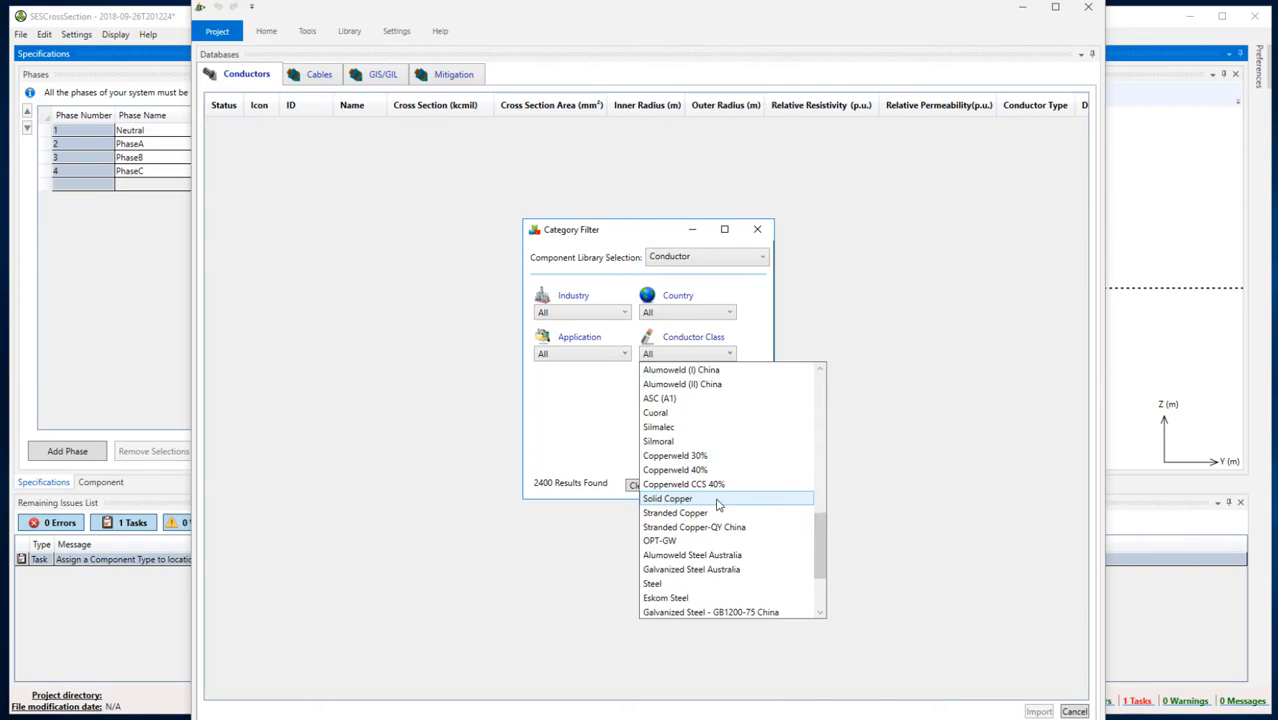
left_click(715, 540)
left_click(699, 486)
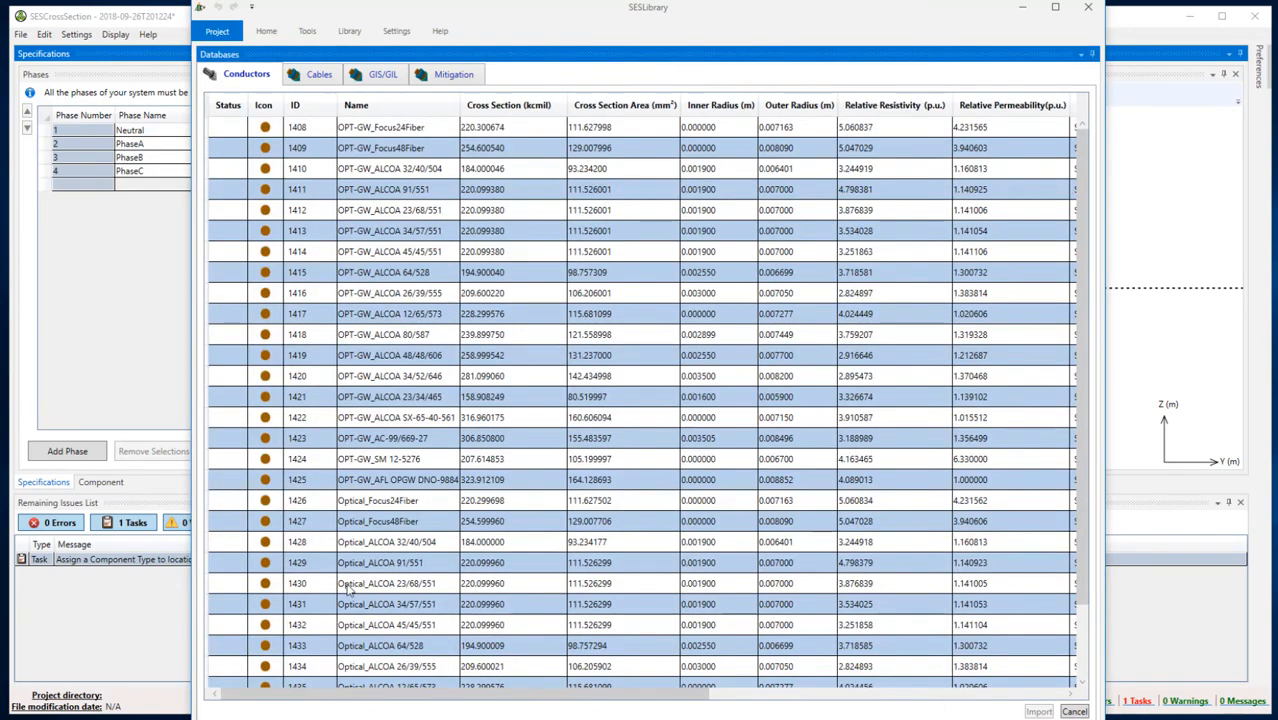
scroll(352, 586, "down", 2)
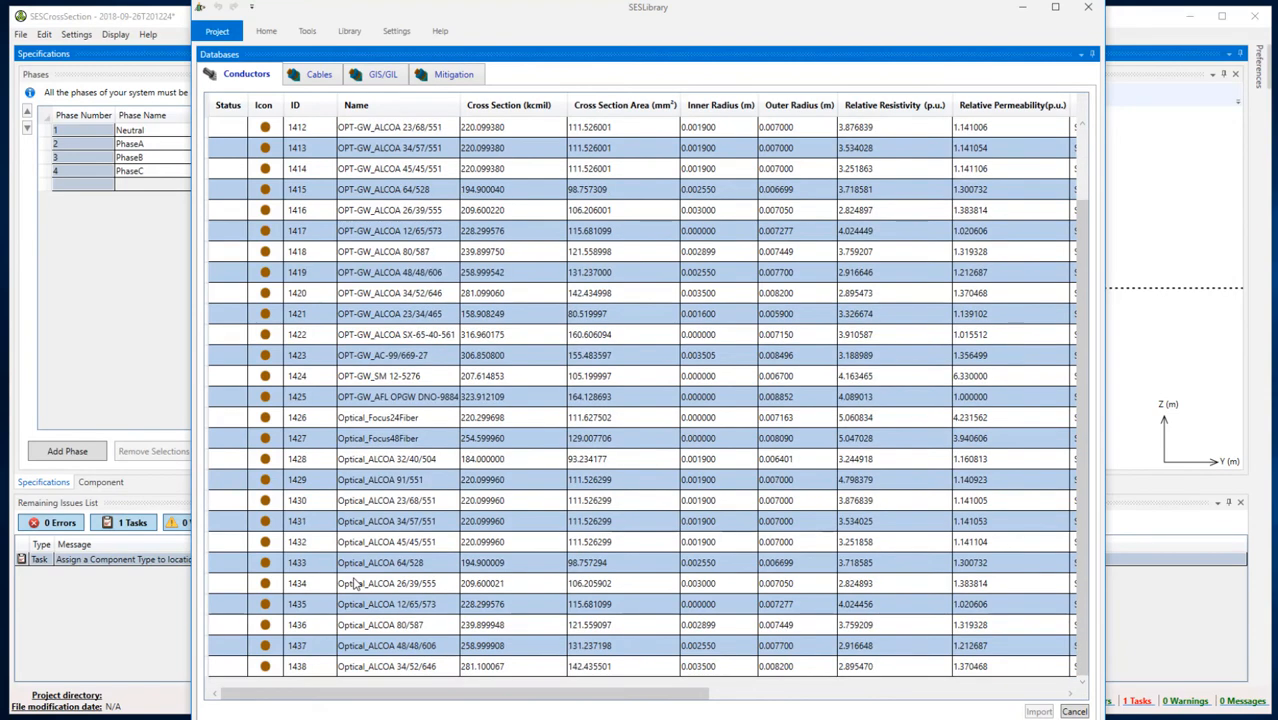
left_click(365, 648)
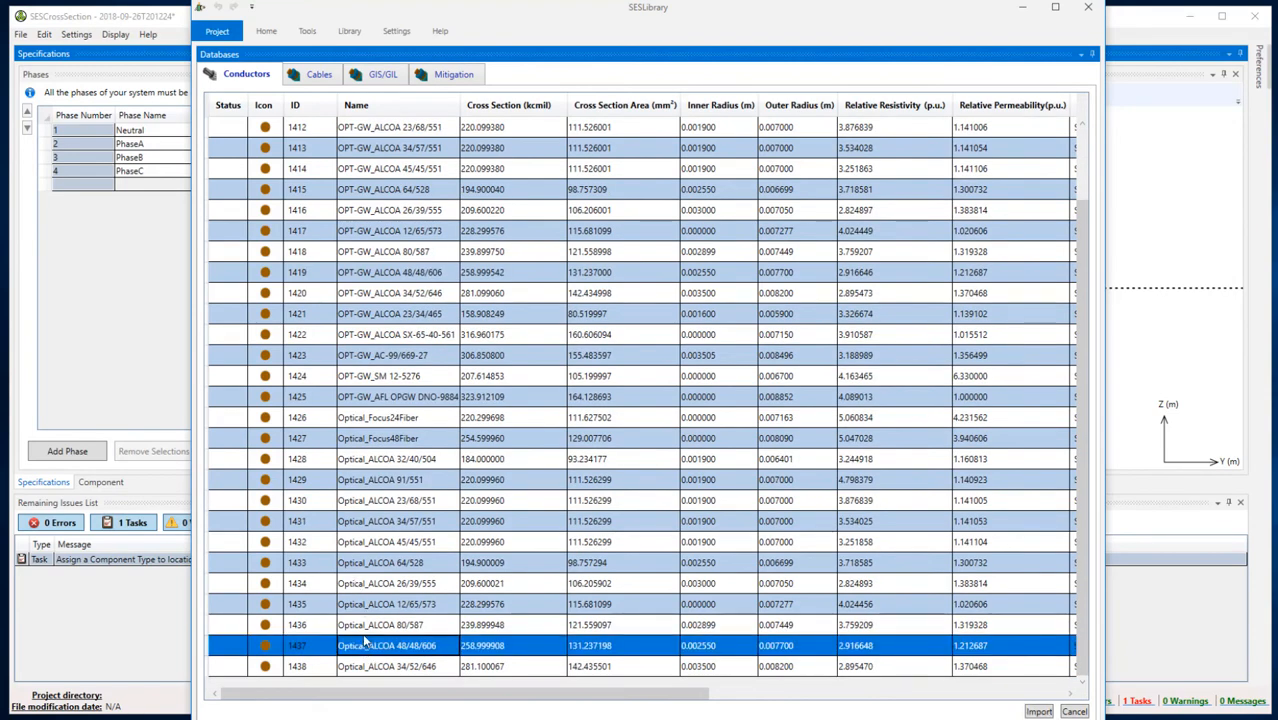
left_click(1037, 711)
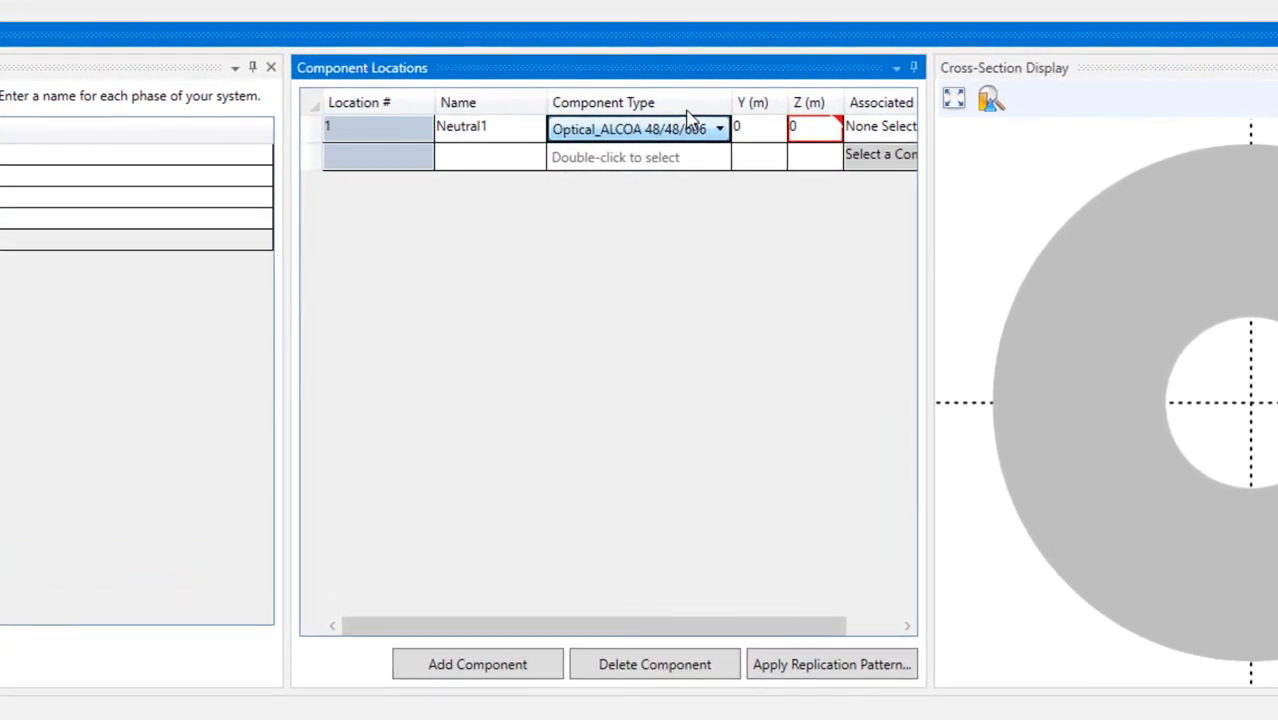
Step: Position the Neutral1 component at Y 10 m and Z 39 m
left_click(746, 134)
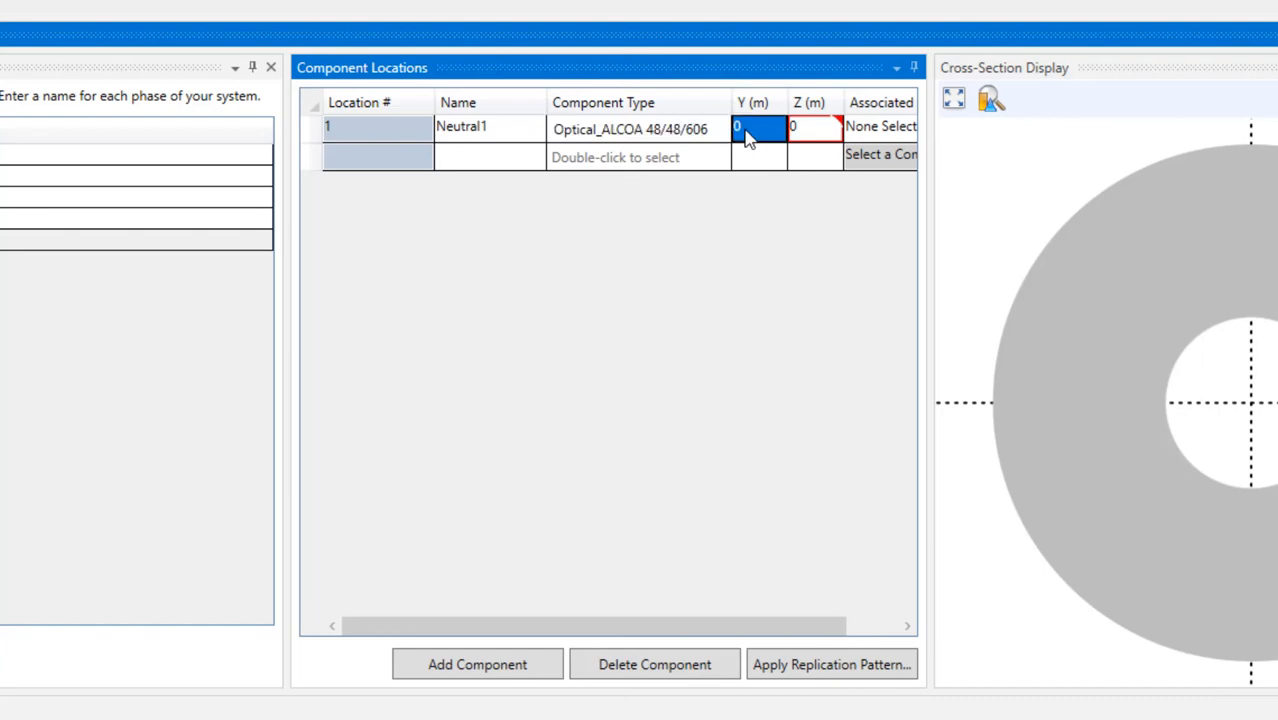
type("10")
key("Tab")
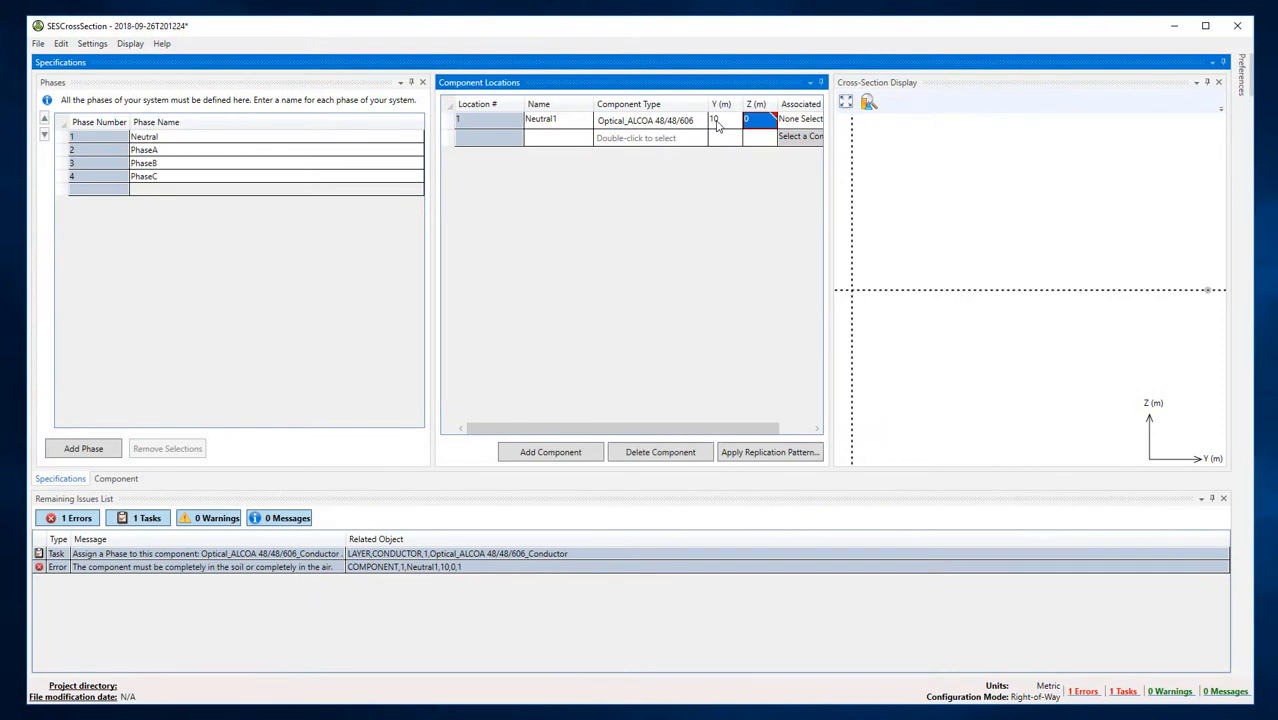
type("39")
key("Return")
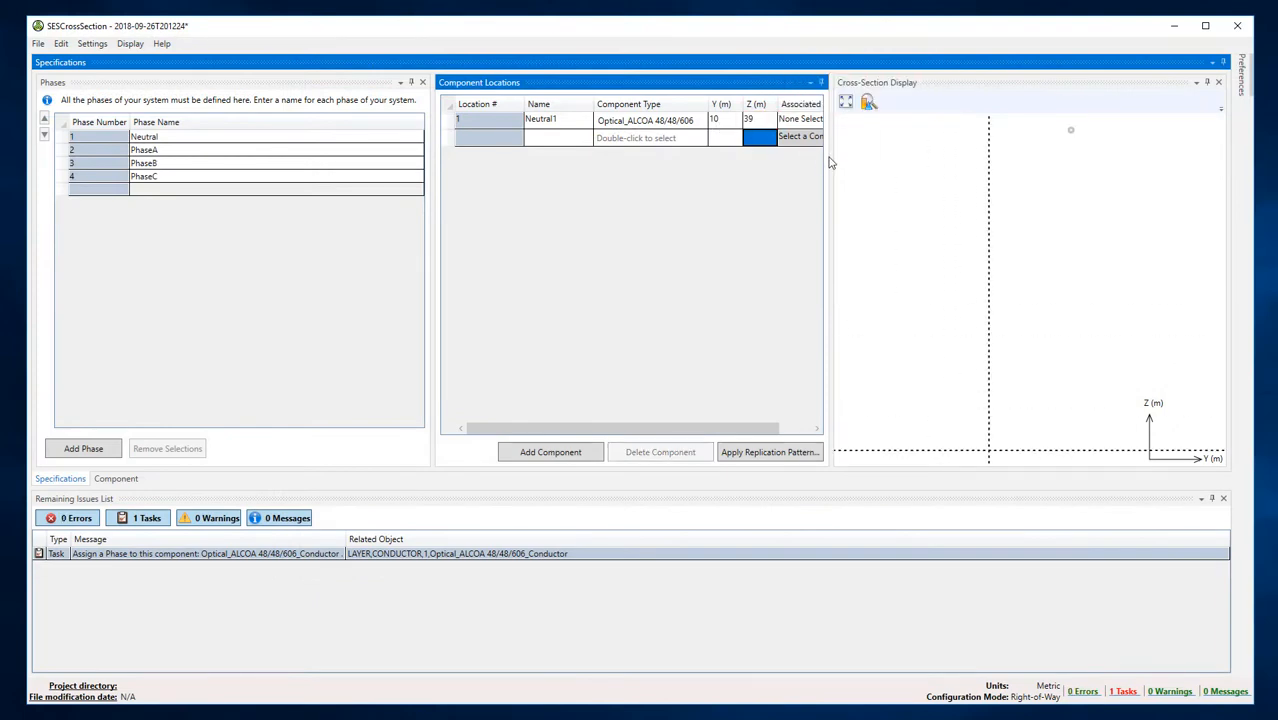
Step: Widen the component locations table and associate Neutral1 with phase 1 - Neutral
left_click_drag(830, 156, 874, 156)
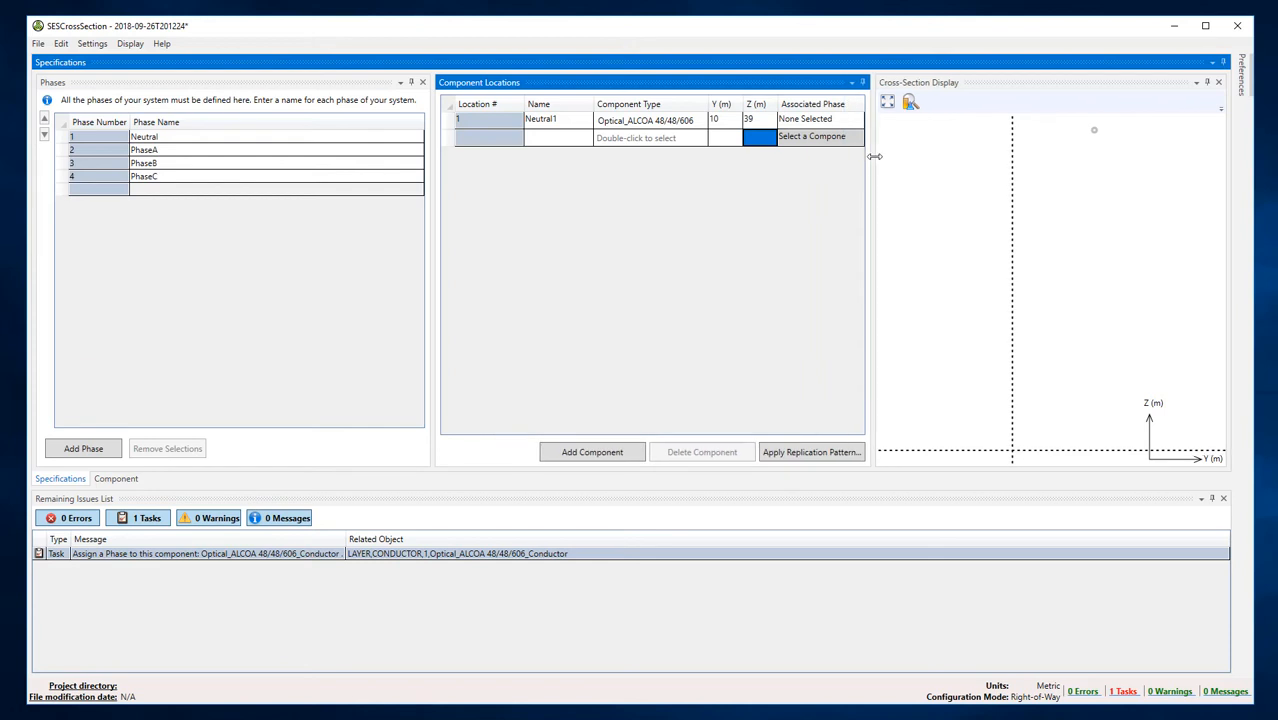
left_click(838, 121)
left_click(838, 121)
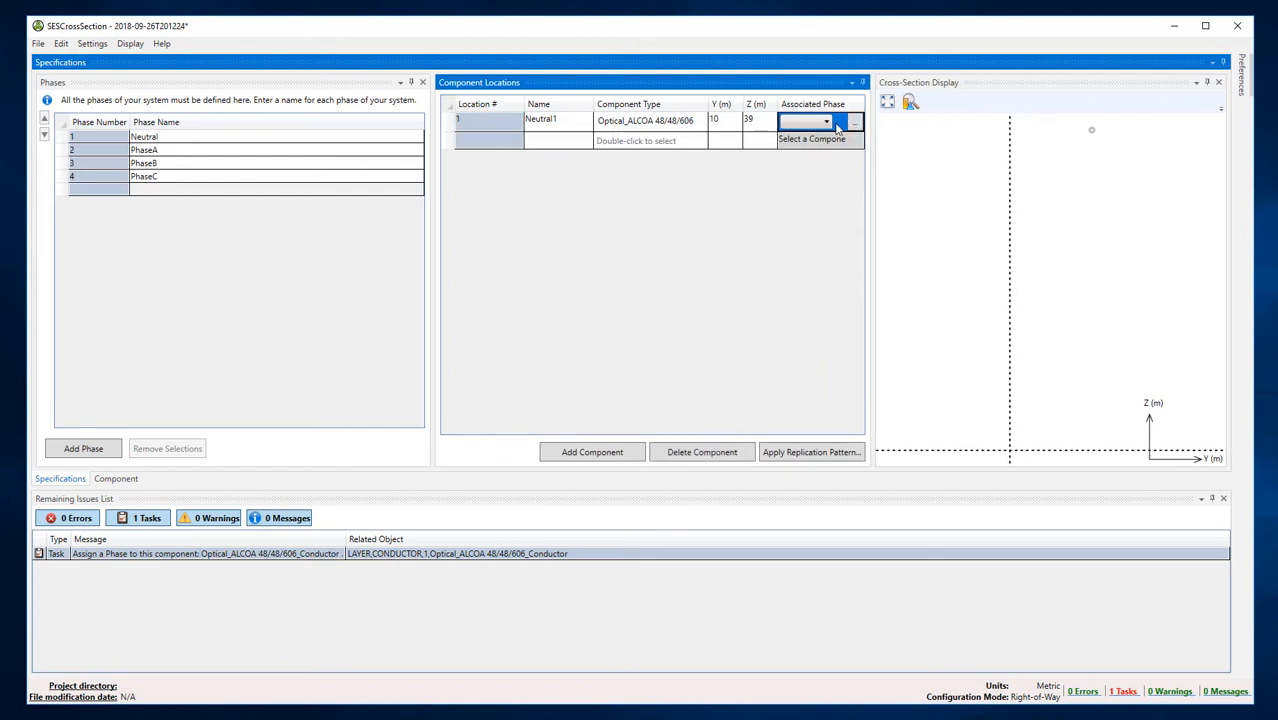
left_click(830, 124)
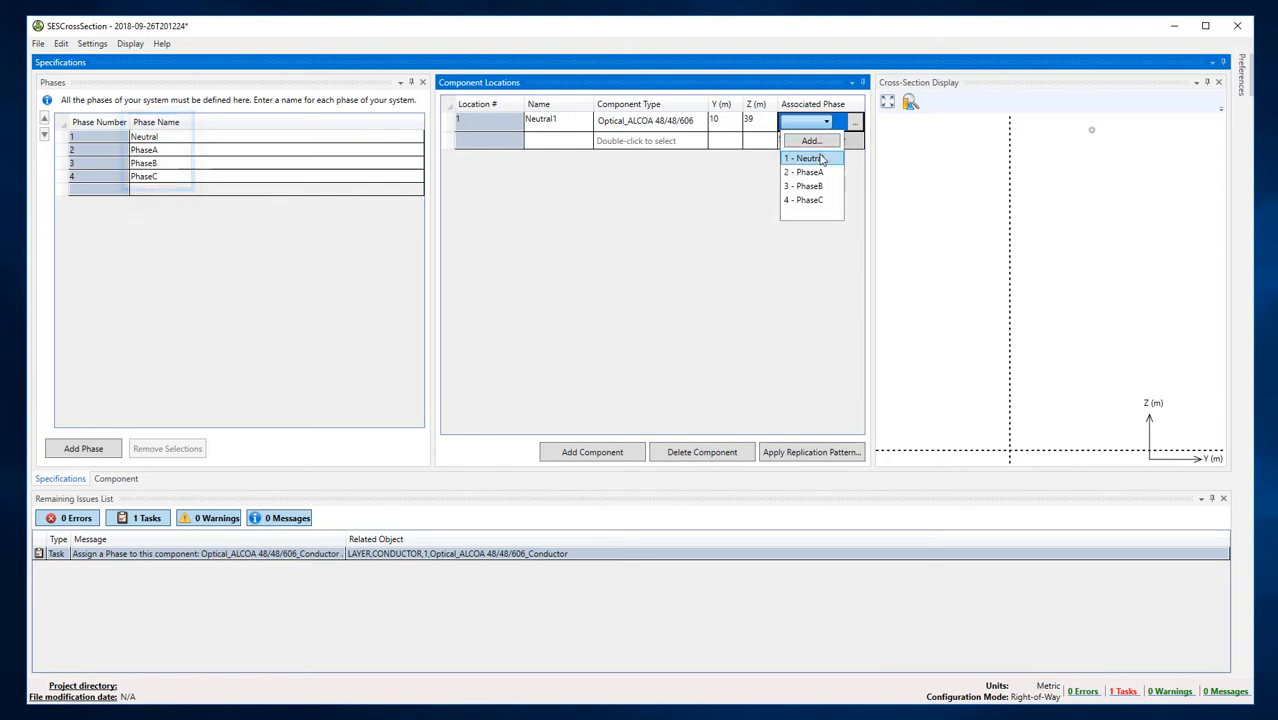
left_click(818, 158)
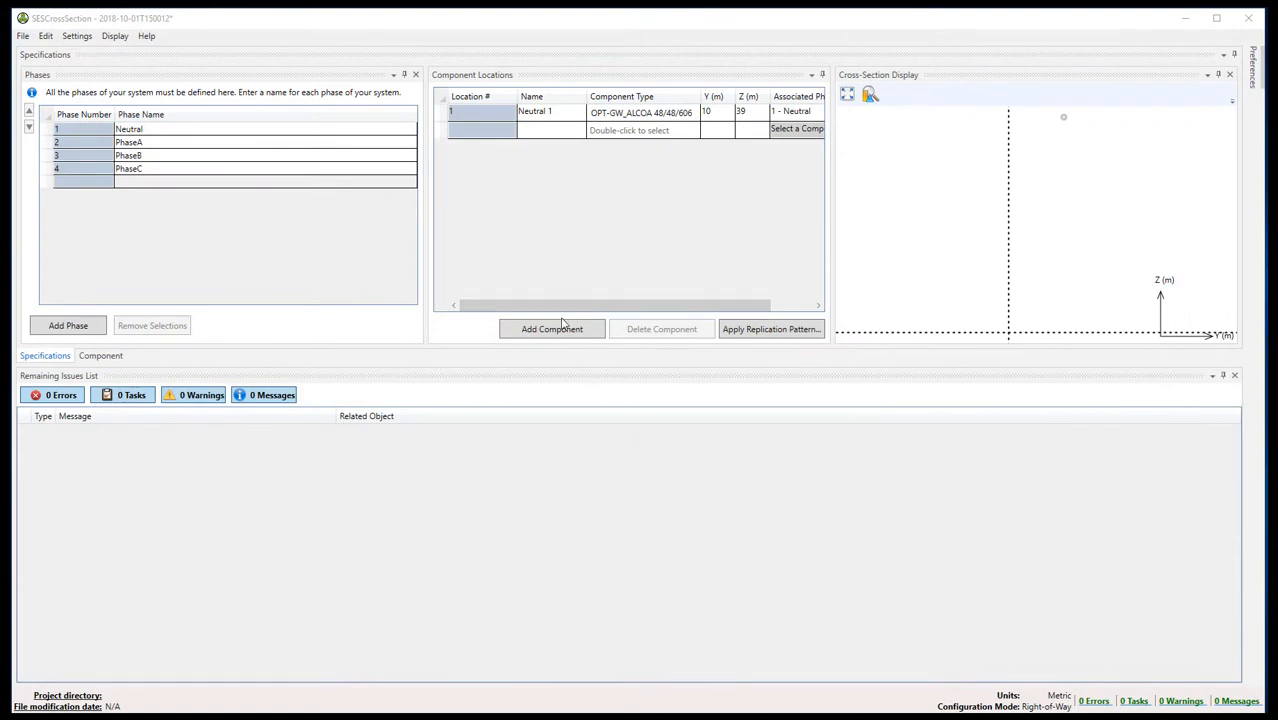
Step: Add a second component to the component locations and name it Neutral 2
left_click(552, 329)
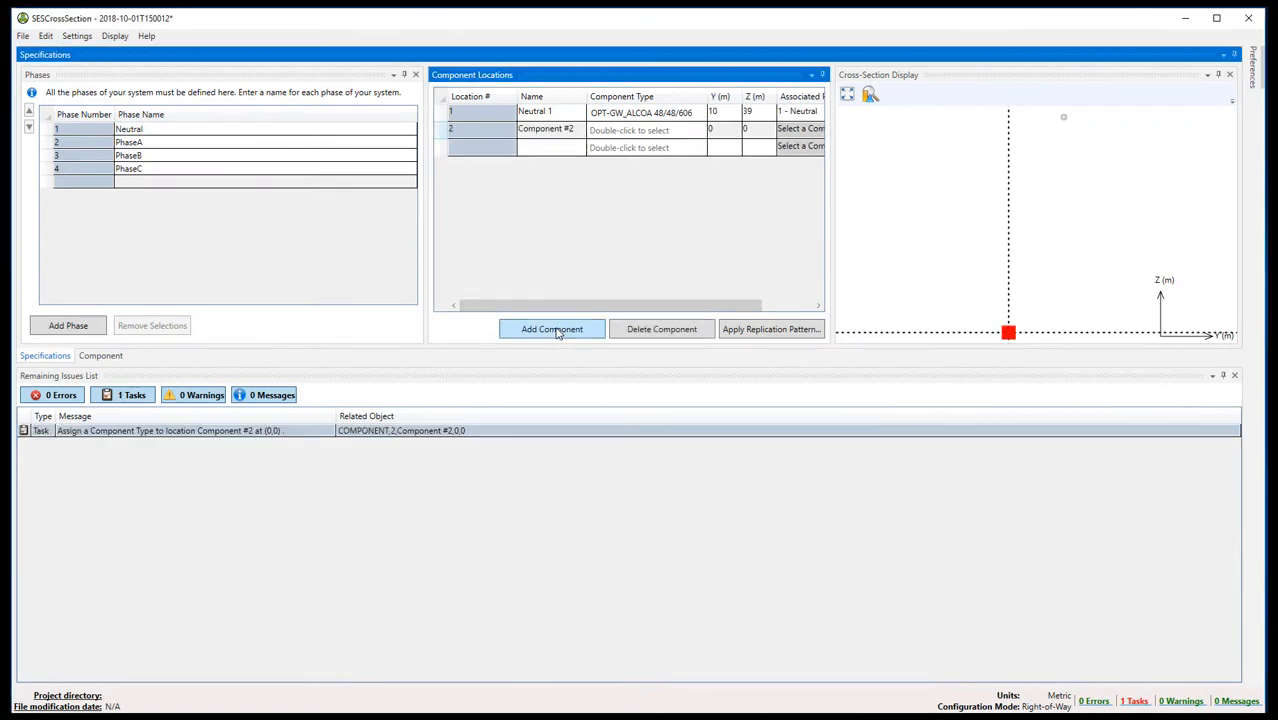
double_click(570, 129)
key("ctrl+a")
key("BackSpace")
type("Neutral 2")
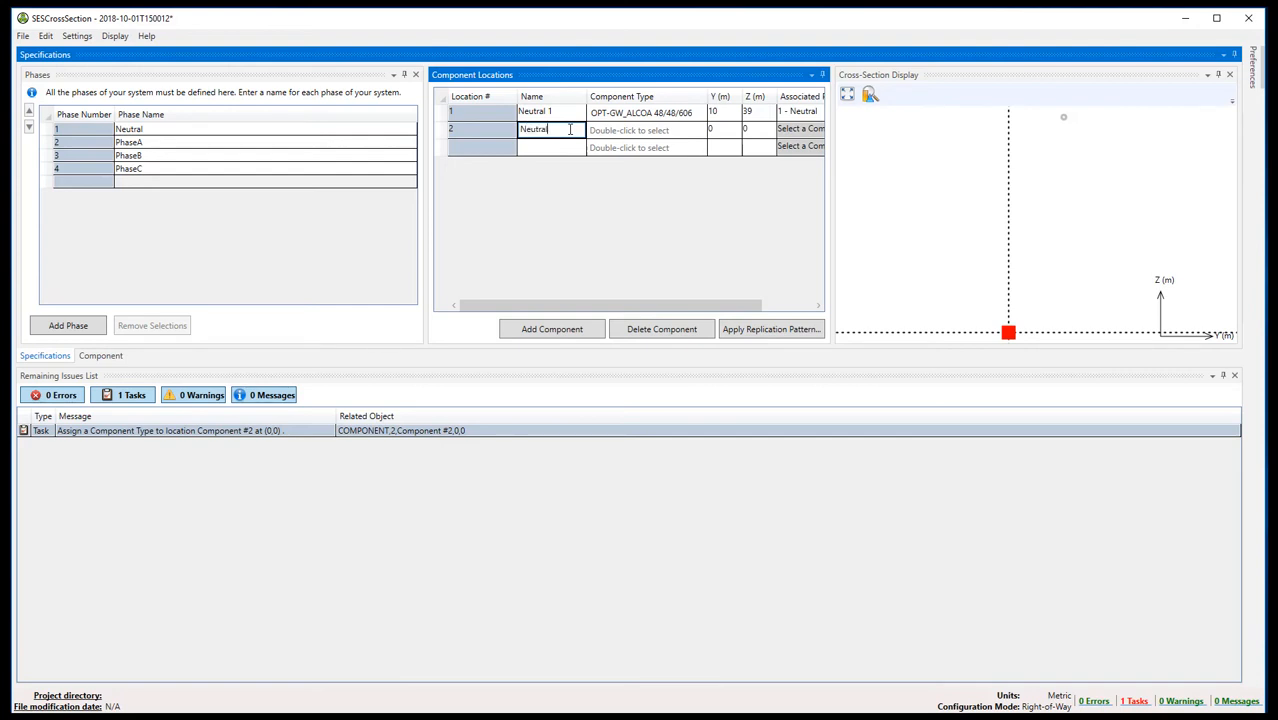
Step: Create Neutral 2's component type from the database, filtering by conductor class Steel and importing the Steel_1/2 EHS-AG conductor
double_click(697, 131)
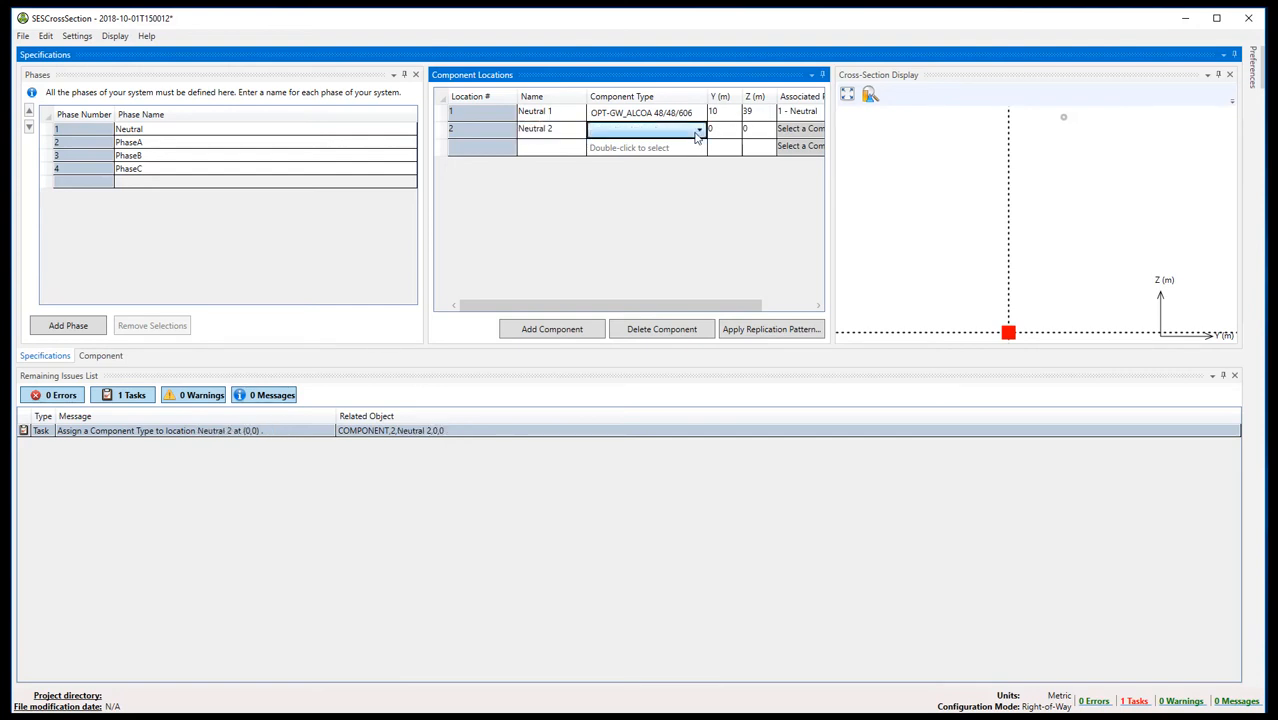
left_click(697, 136)
mouse_move(620, 163)
left_click(674, 178)
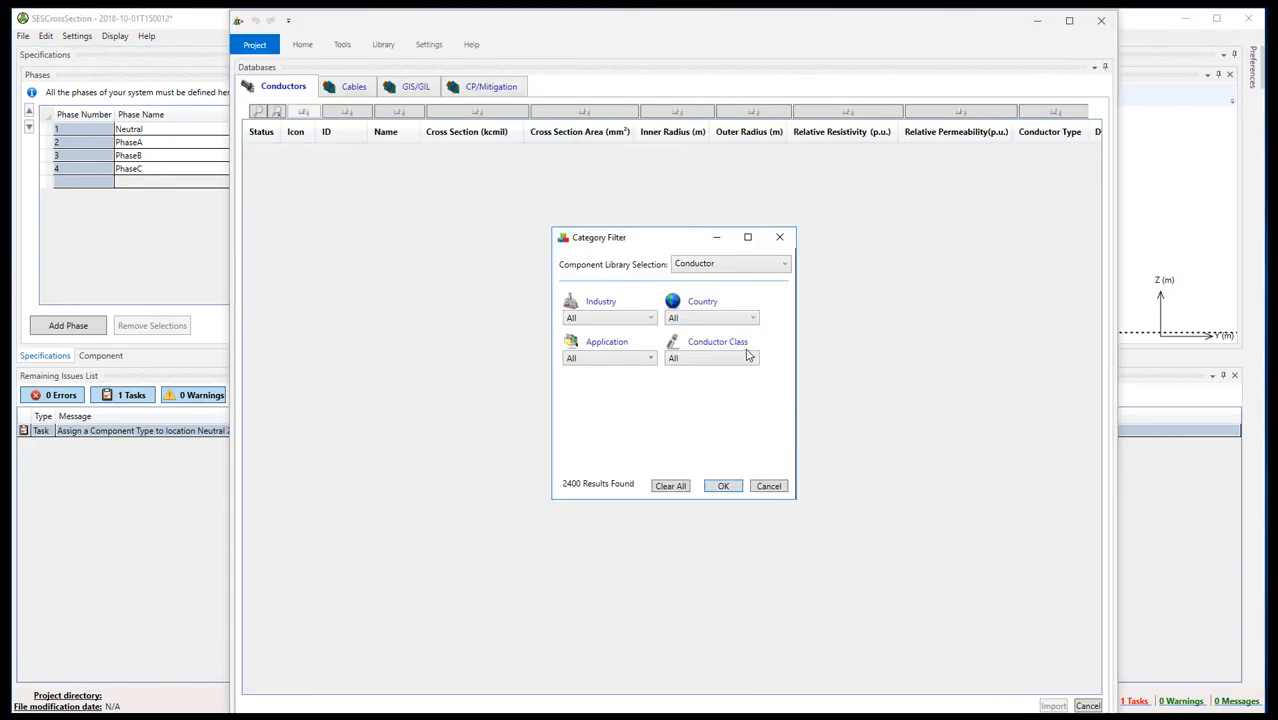
left_click(748, 356)
scroll(717, 585, "down", 3)
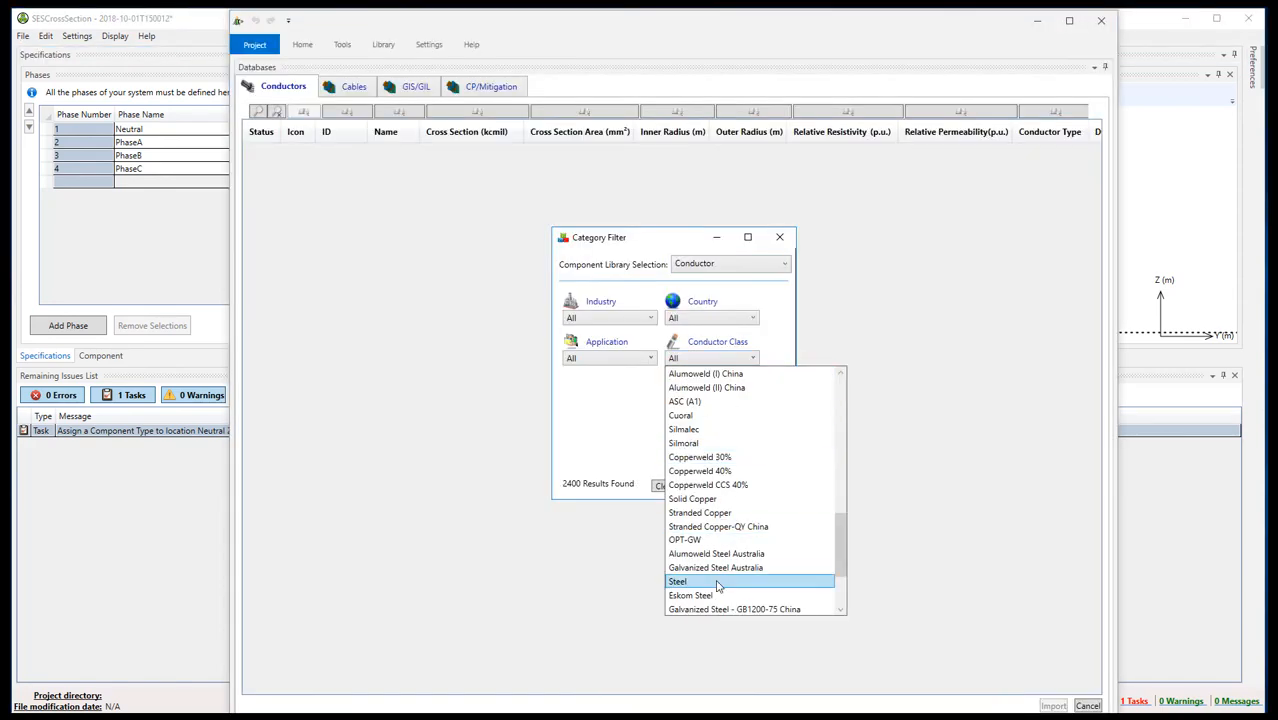
left_click(717, 581)
left_click(722, 485)
scroll(622, 440, "down", 5)
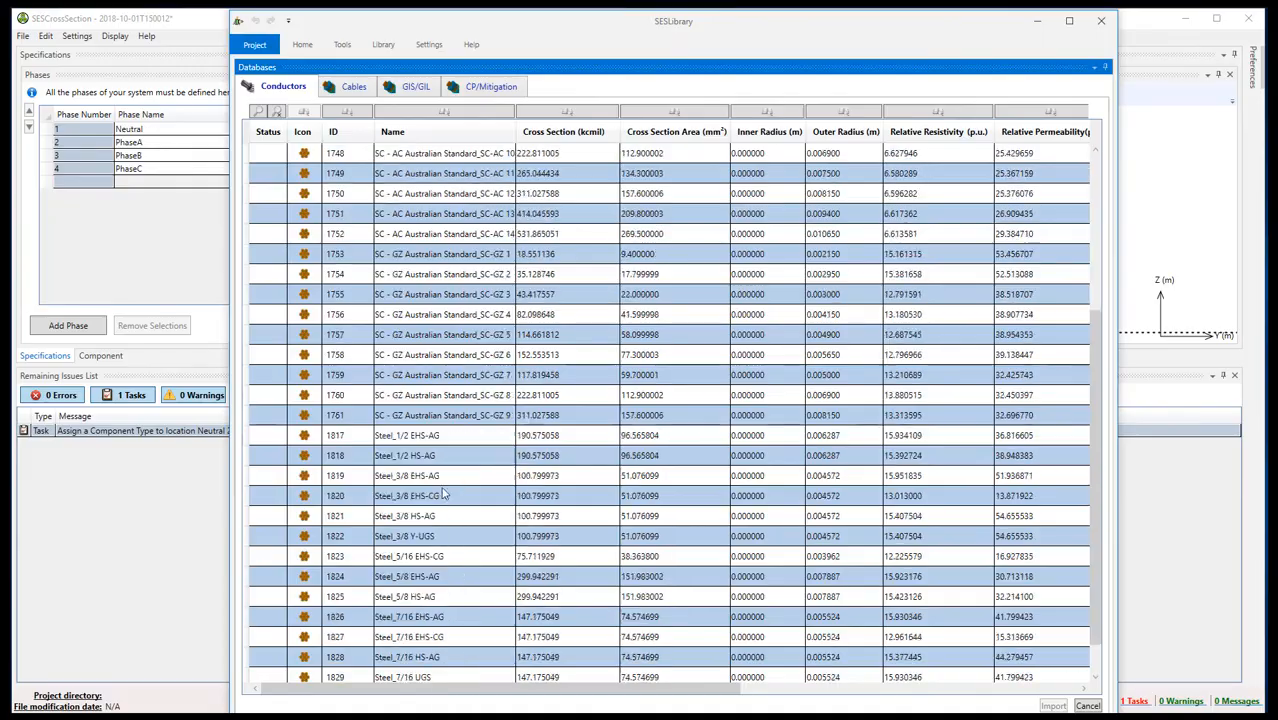
left_click(468, 399)
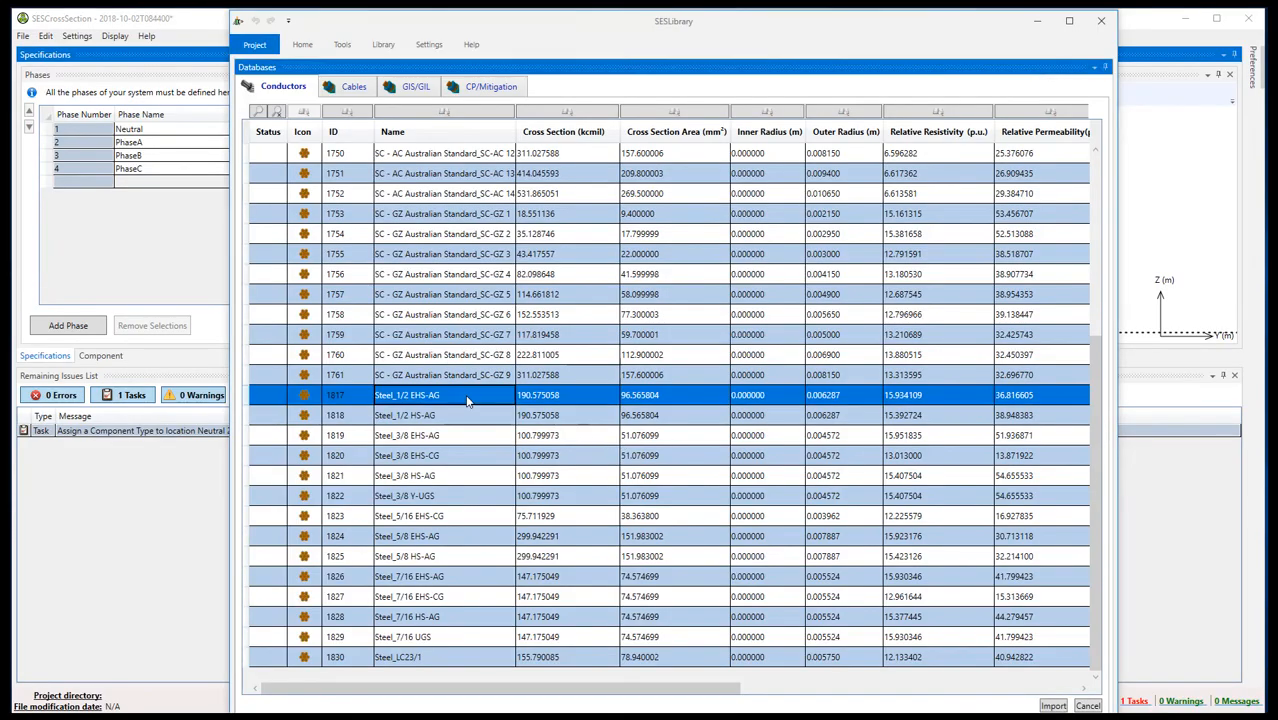
left_click(1054, 706)
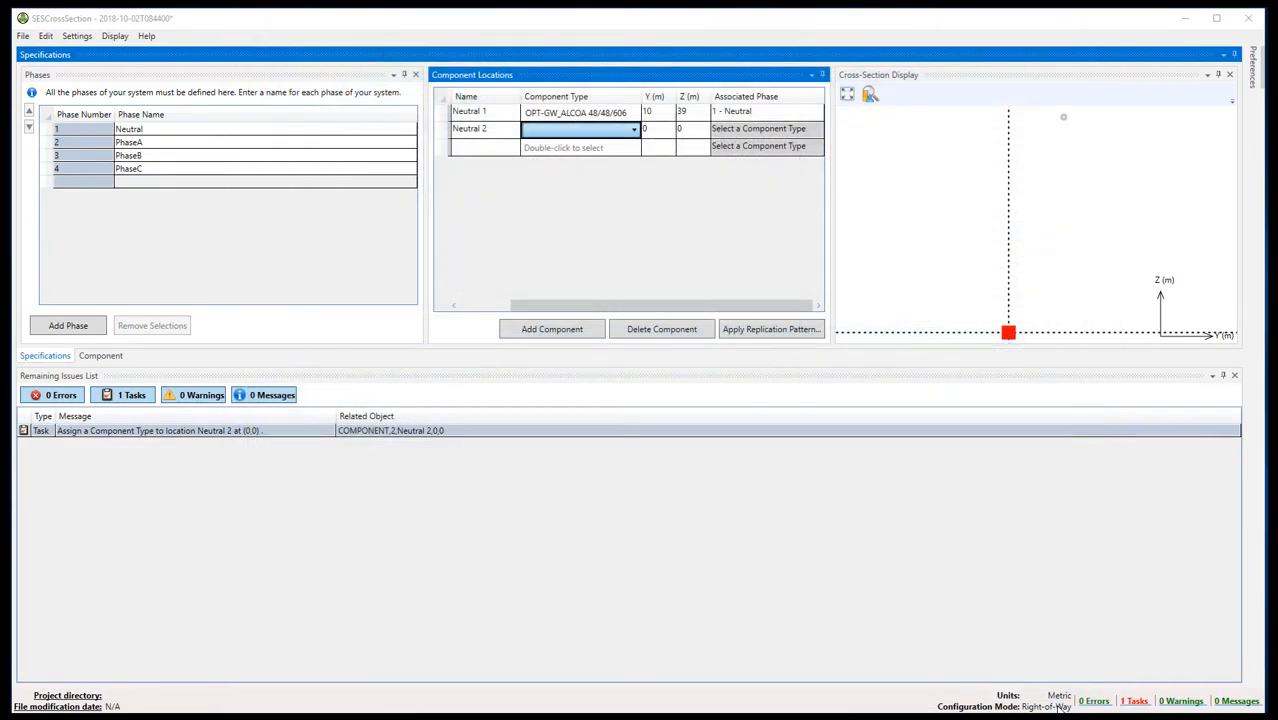
Step: Position the Neutral 2 component at Y -10 m and Z 39 m
left_click(651, 132)
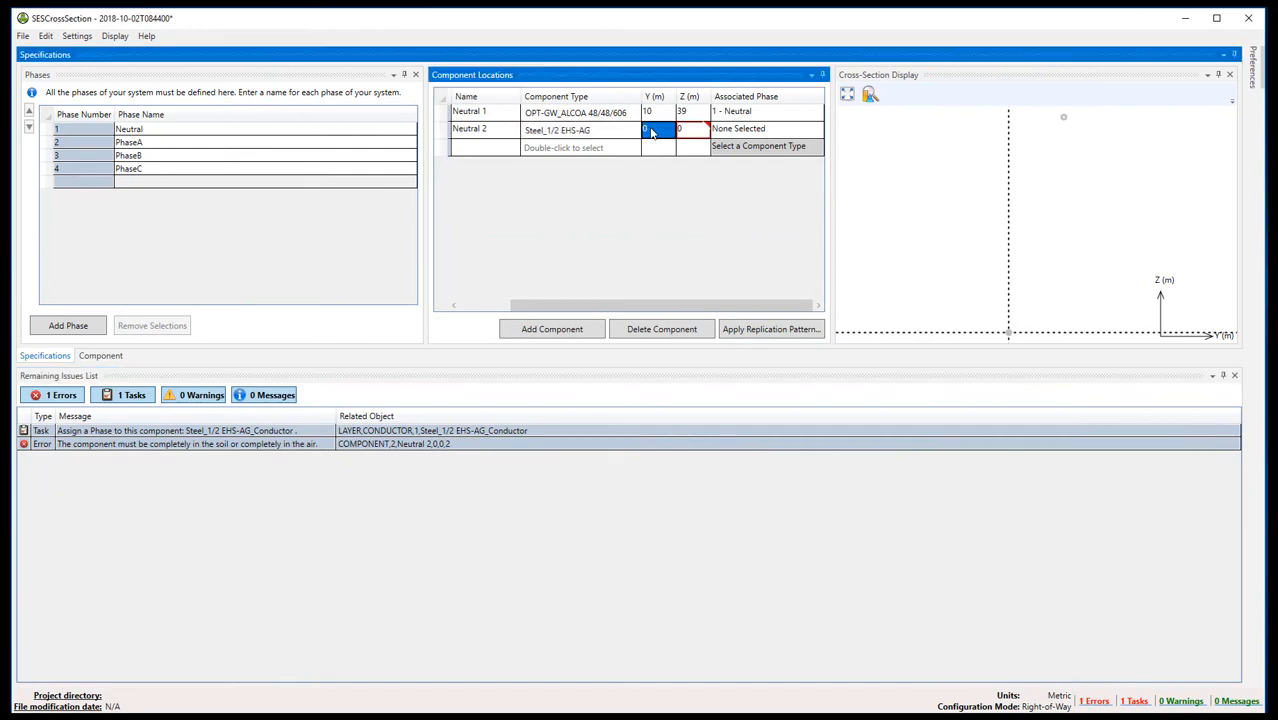
left_click(651, 132)
type("-10")
key("Tab")
type("39")
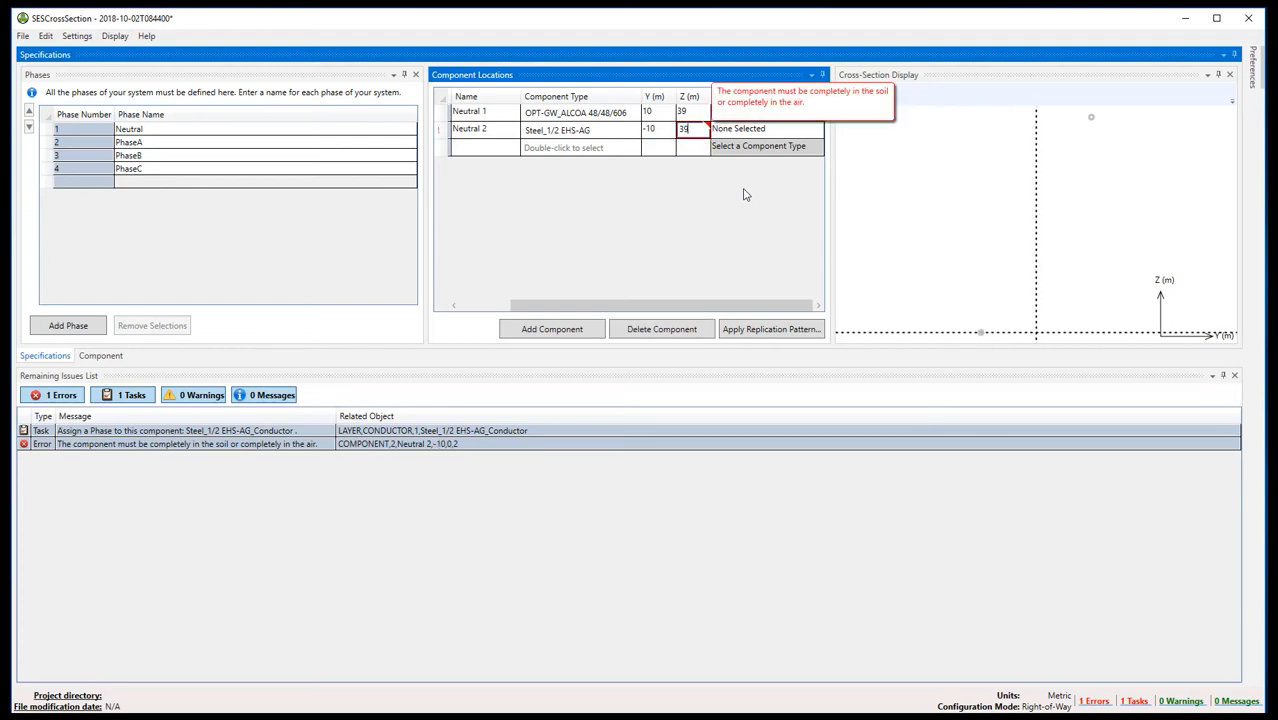
key("Return")
key("Tab")
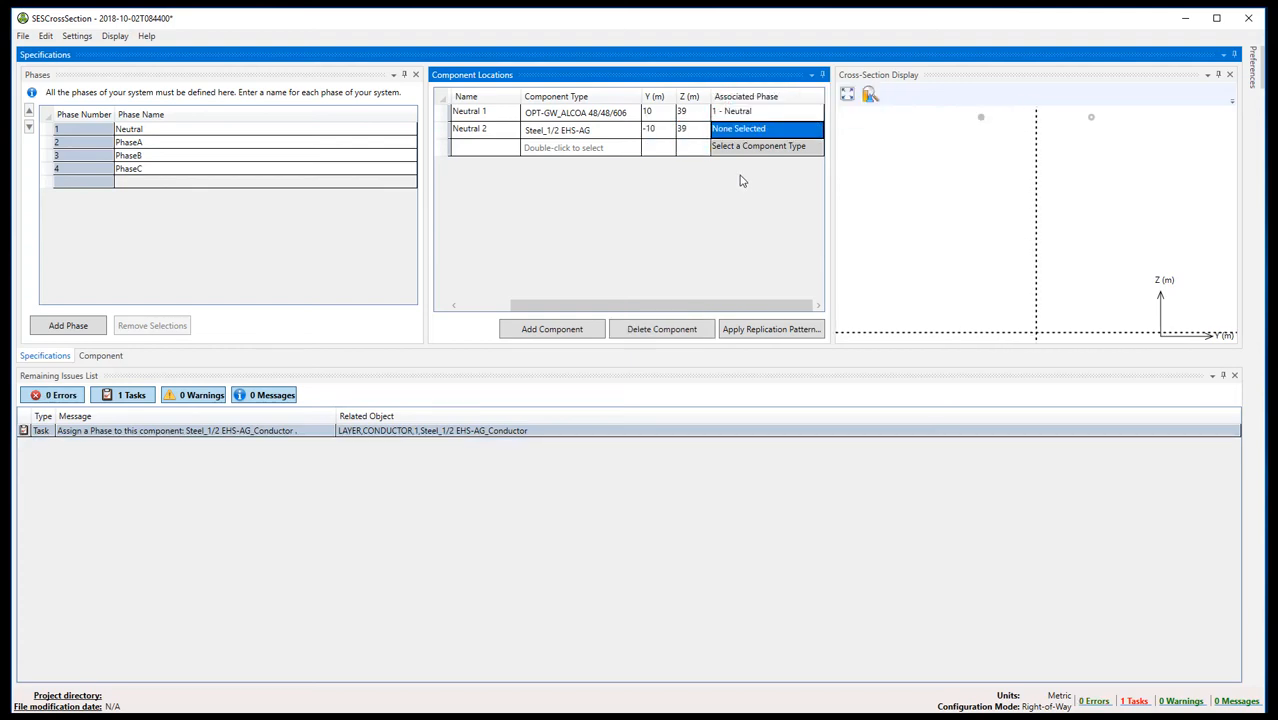
Step: Associate the Neutral 2 component with phase 1 - Neutral
left_click(788, 133)
left_click(788, 133)
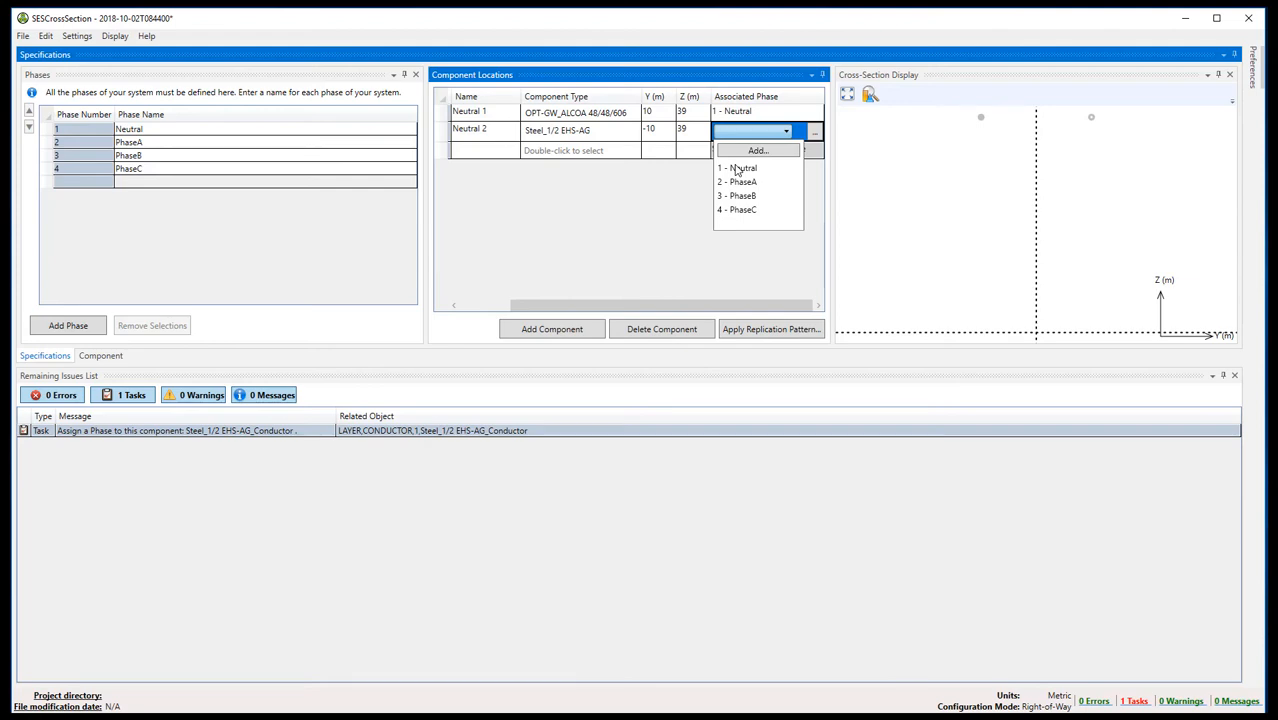
left_click(738, 169)
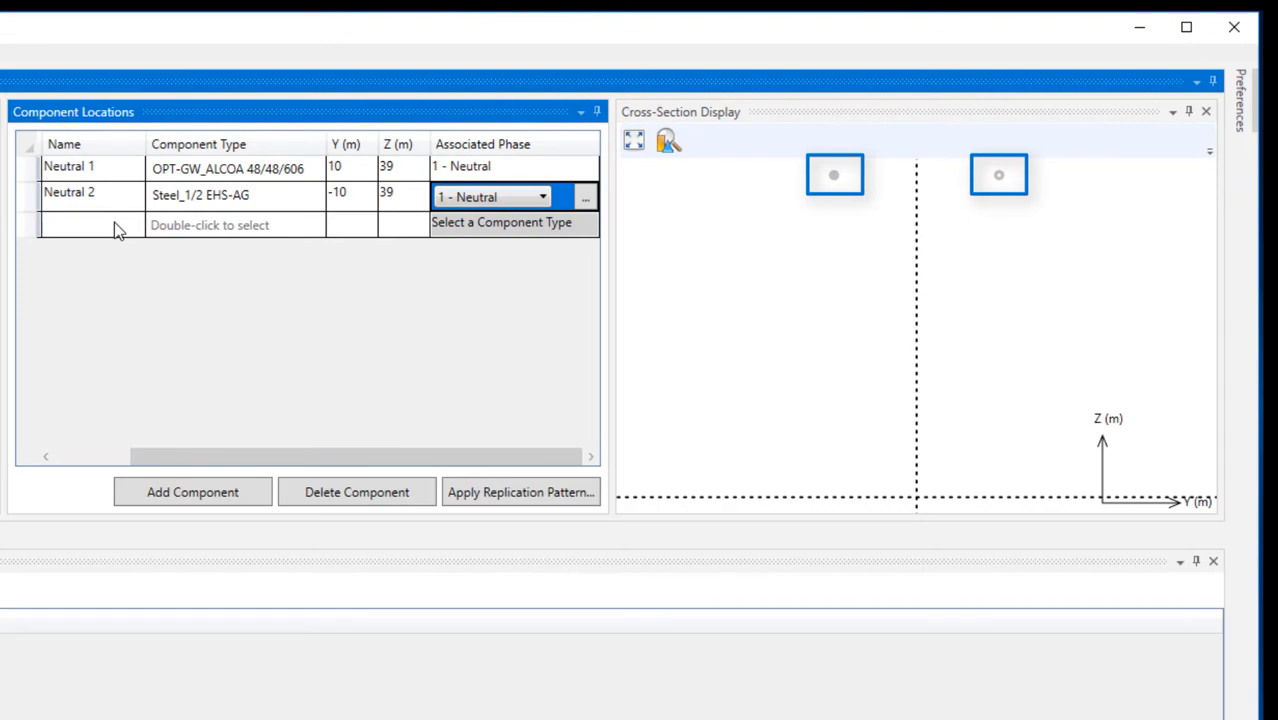
left_click(114, 222)
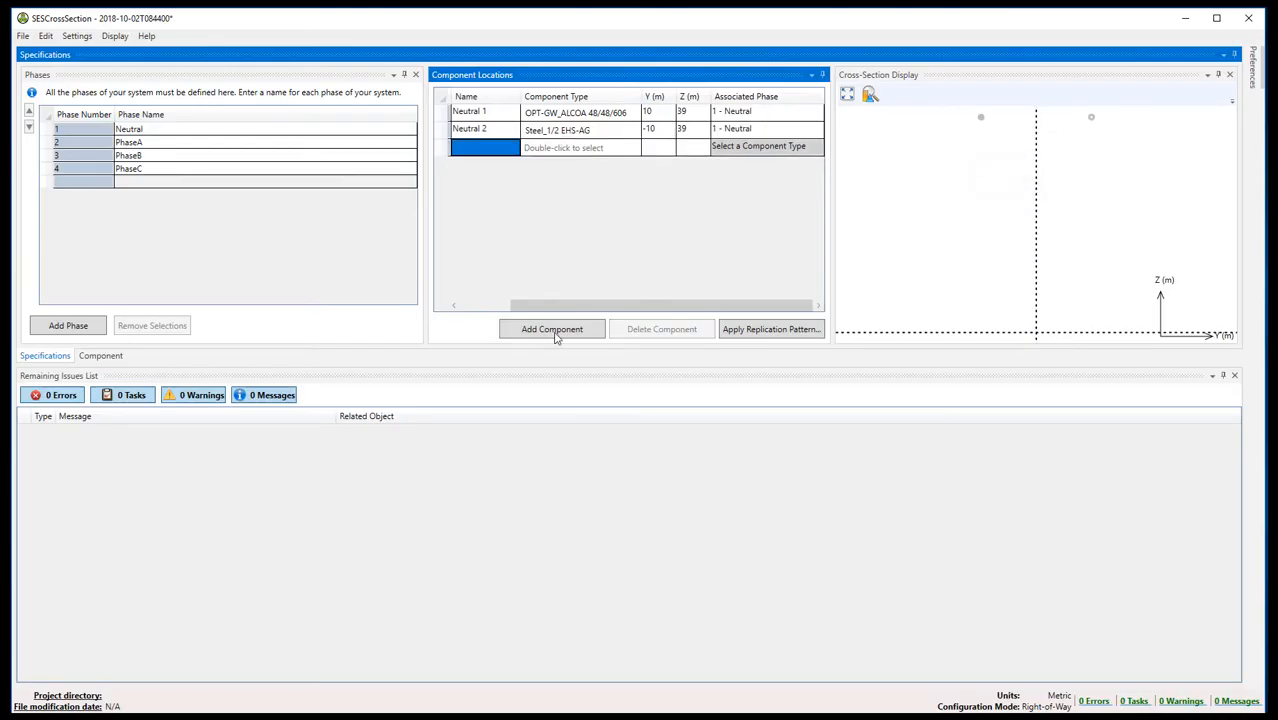
Step: Add a third component to the component locations and name it Phase A
left_click(554, 331)
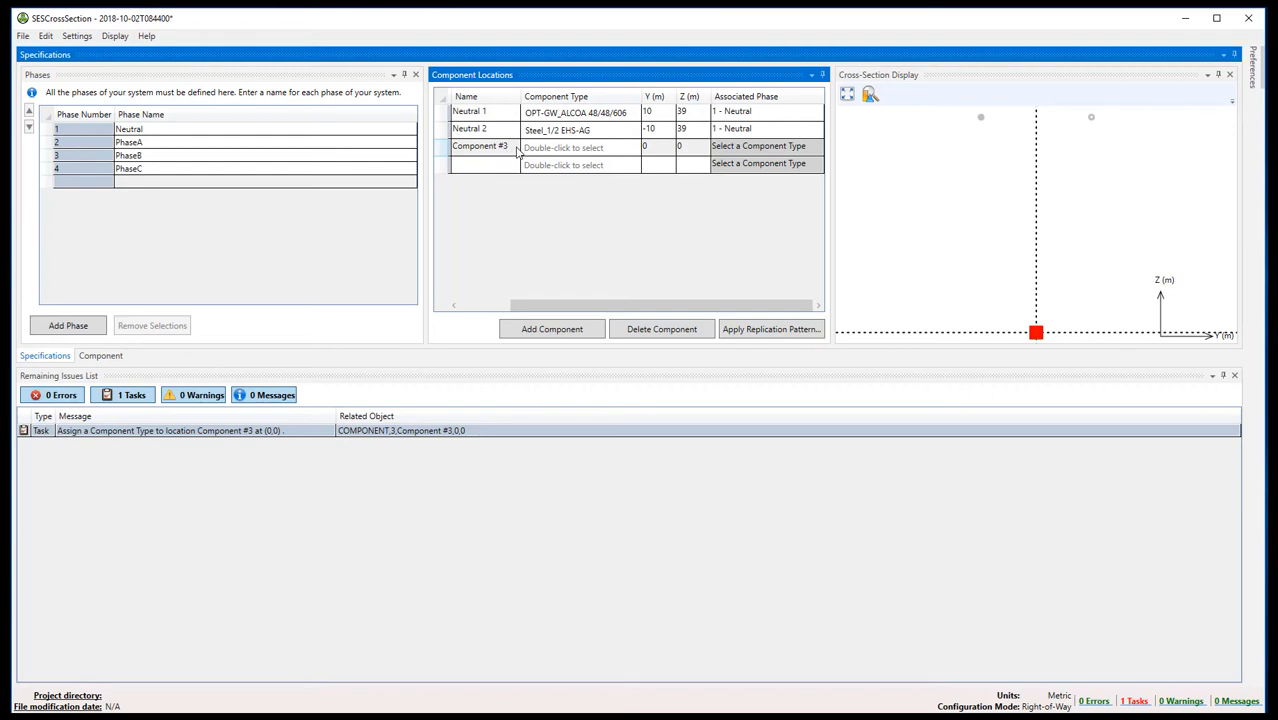
left_click(512, 148)
left_click(513, 147)
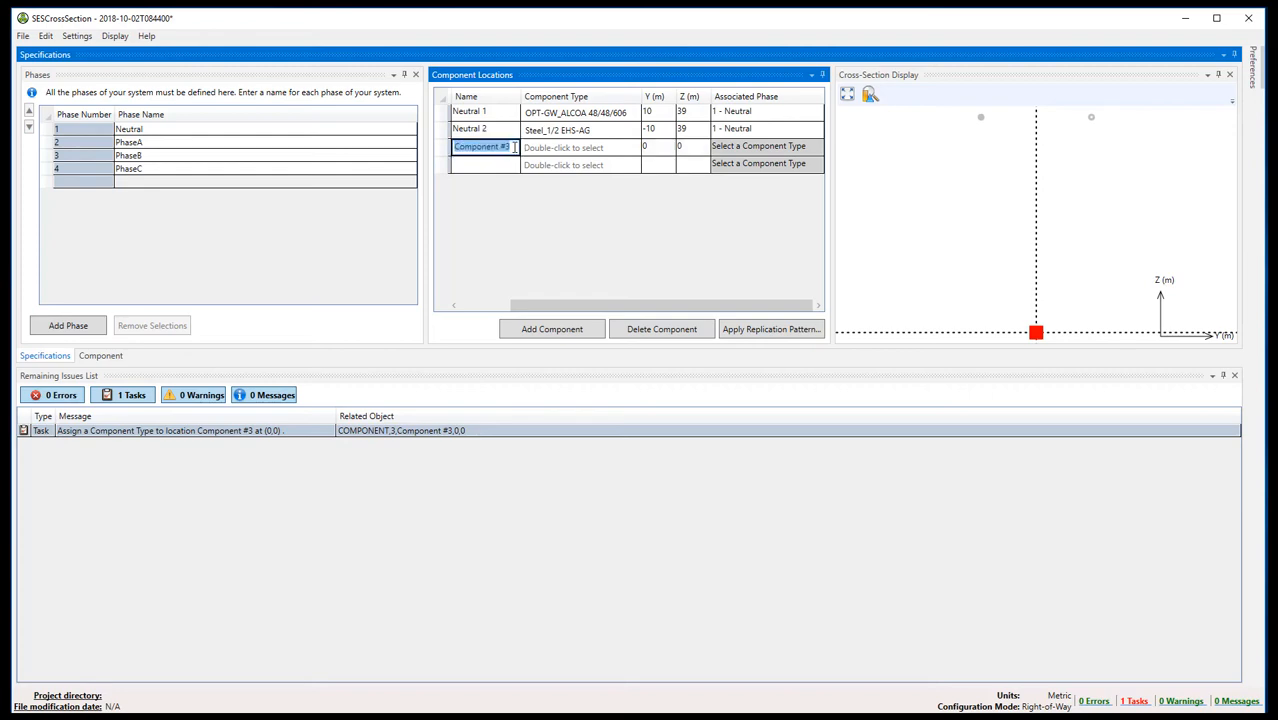
type("Phase A")
key("Return")
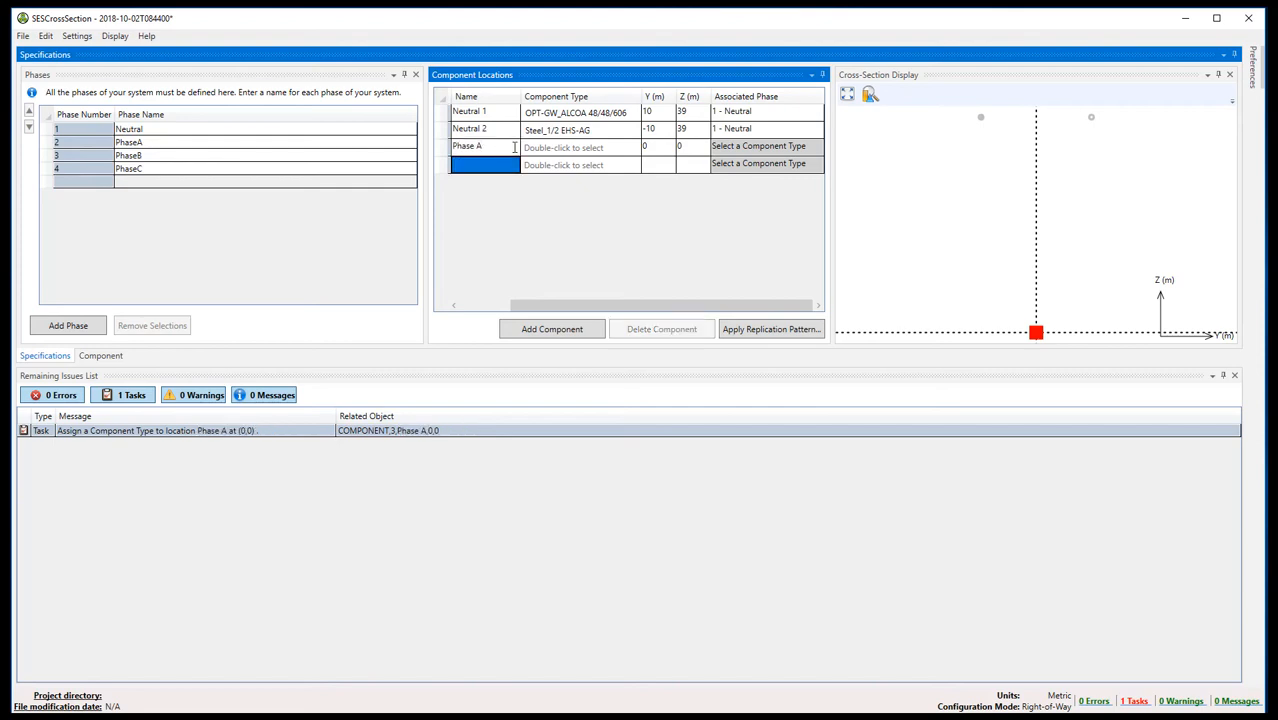
Step: Start creating a new component type for Phase A from the Bare Conductor template
key("Tab")
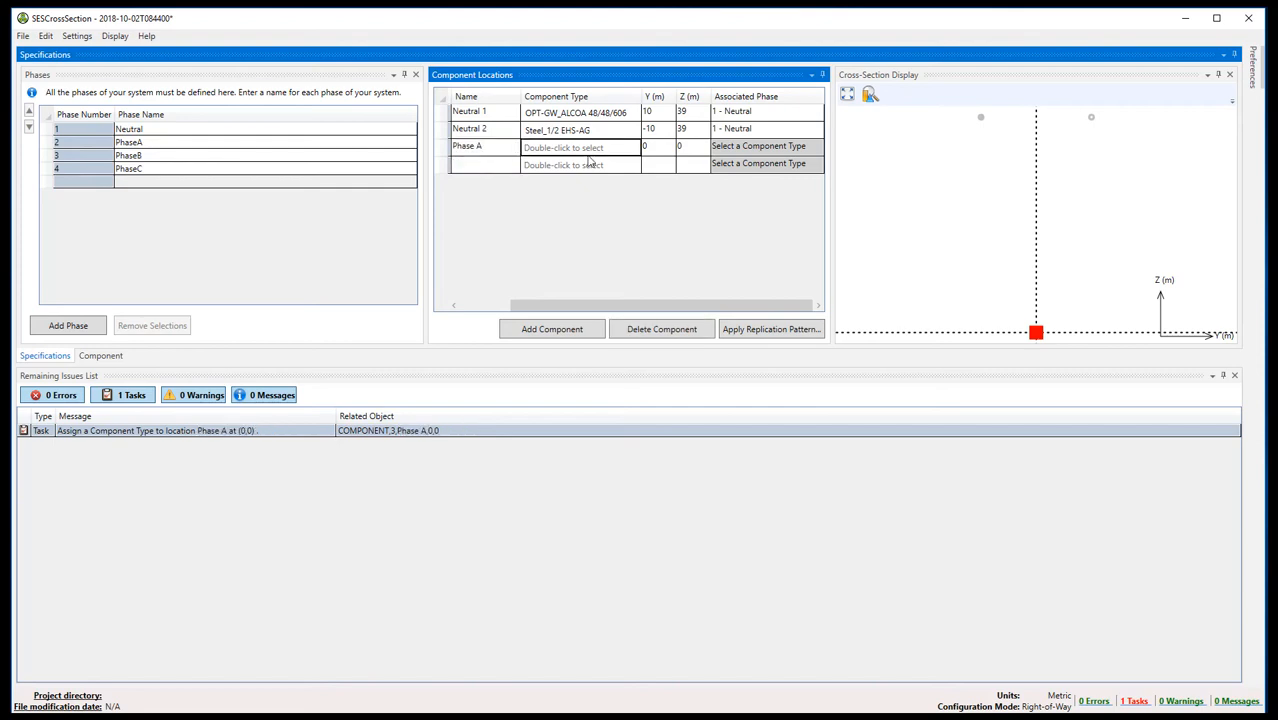
double_click(632, 149)
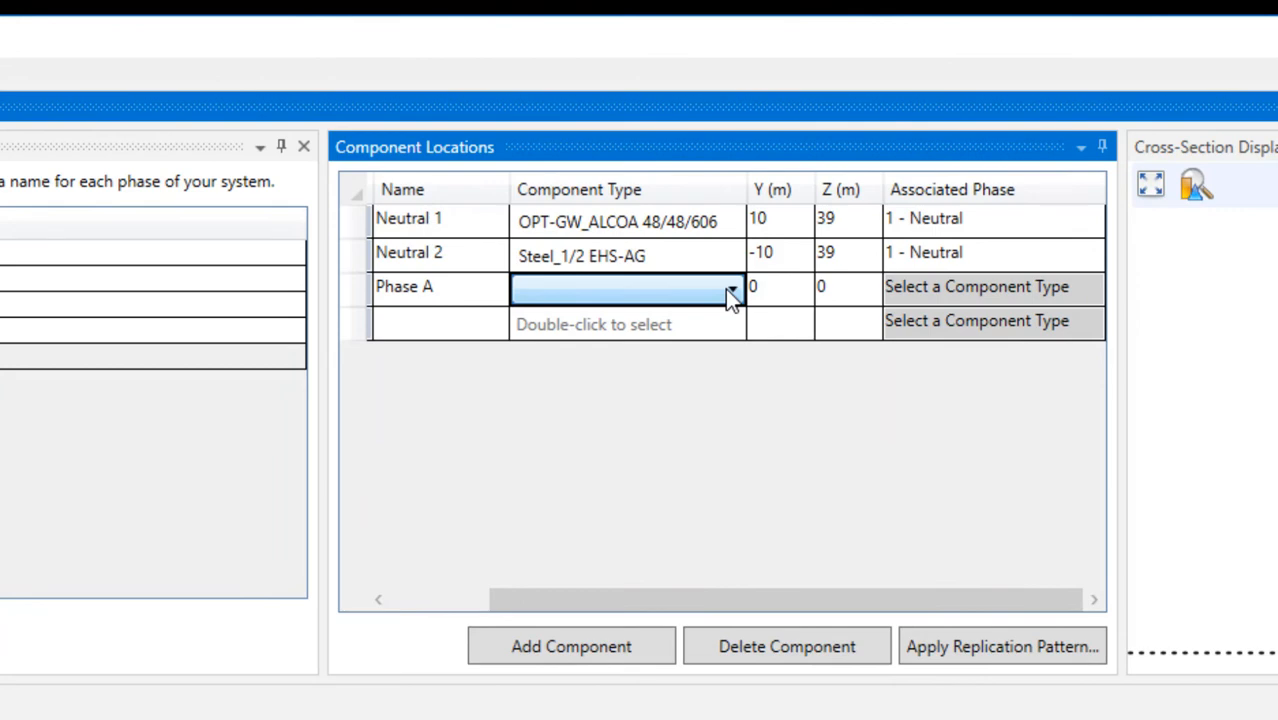
left_click(731, 289)
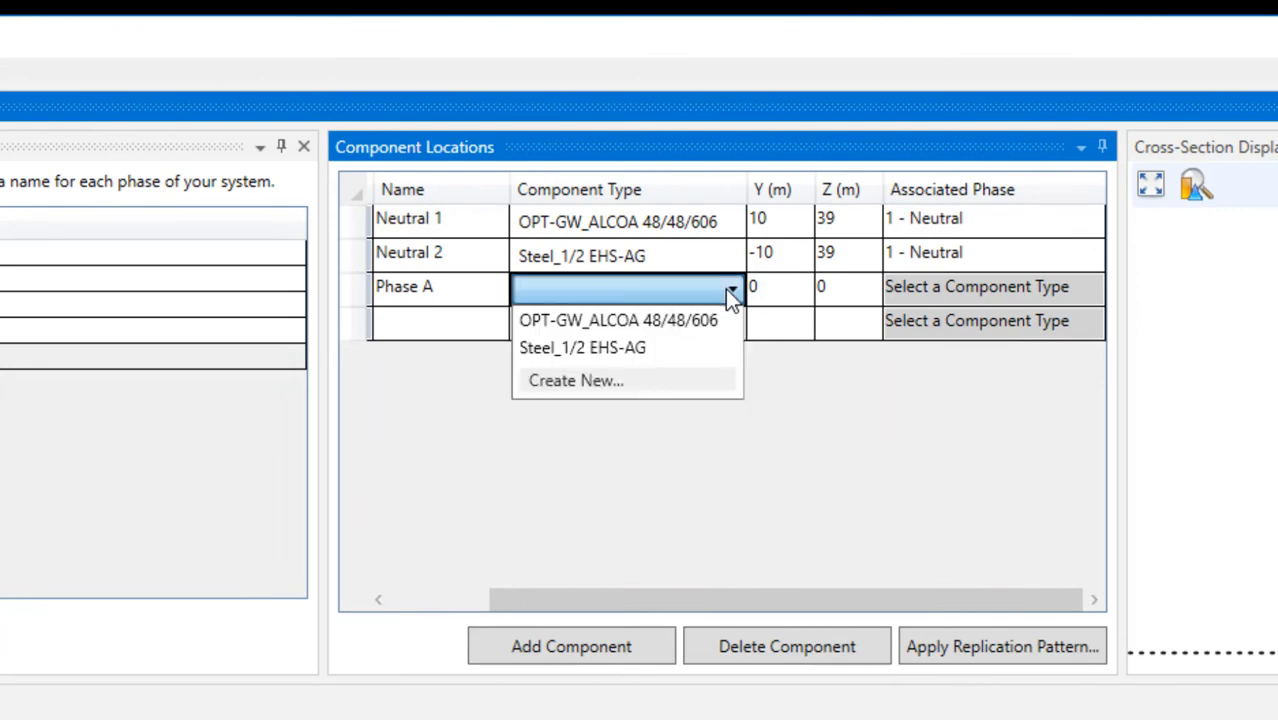
left_click(670, 378)
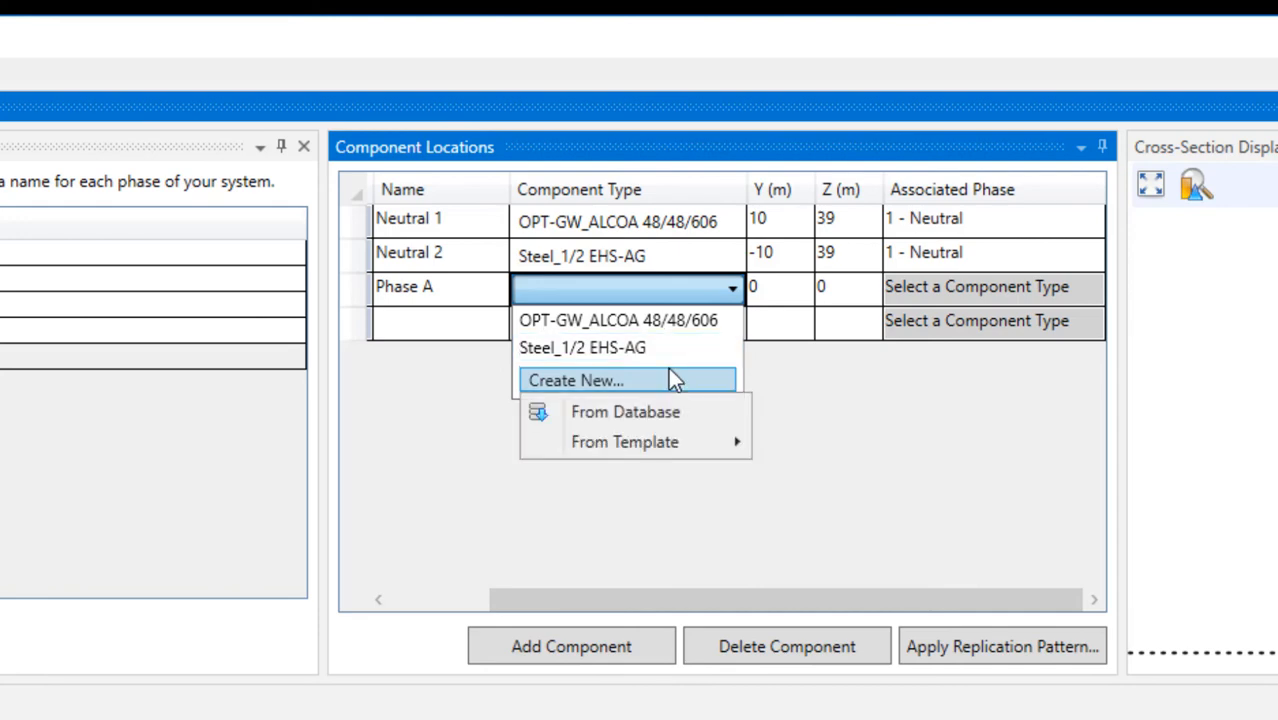
mouse_move(672, 449)
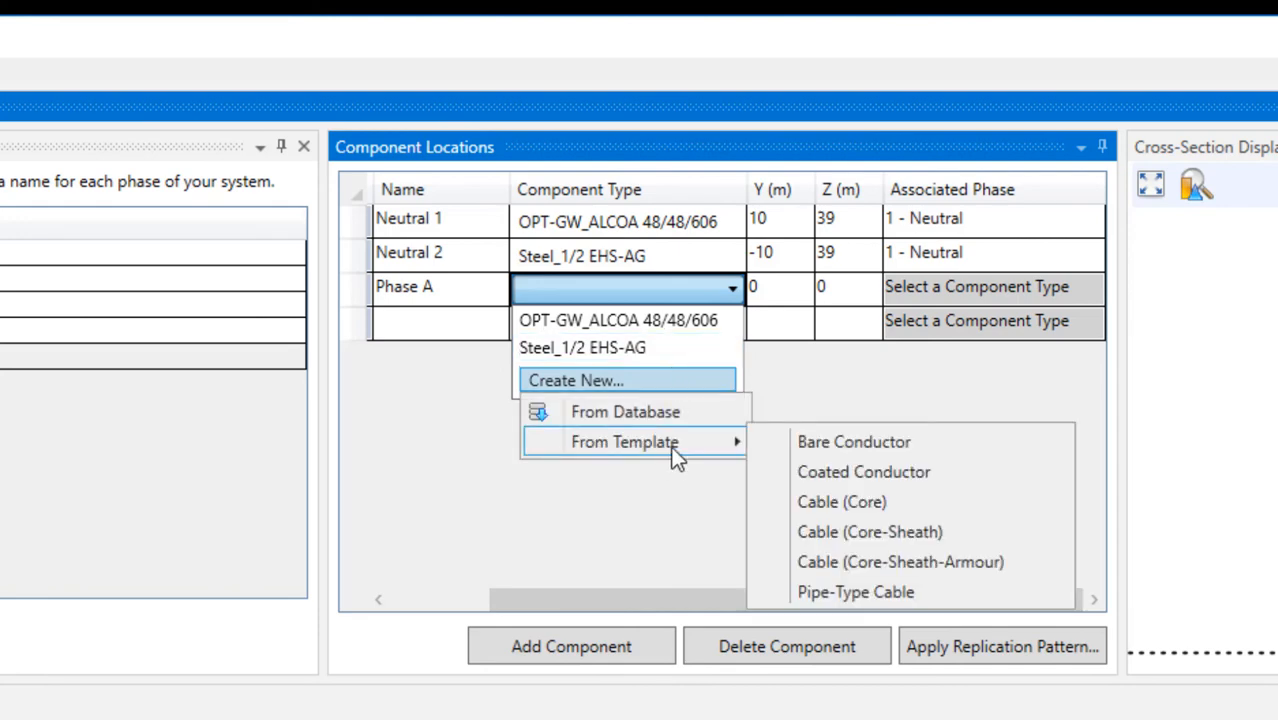
left_click(868, 444)
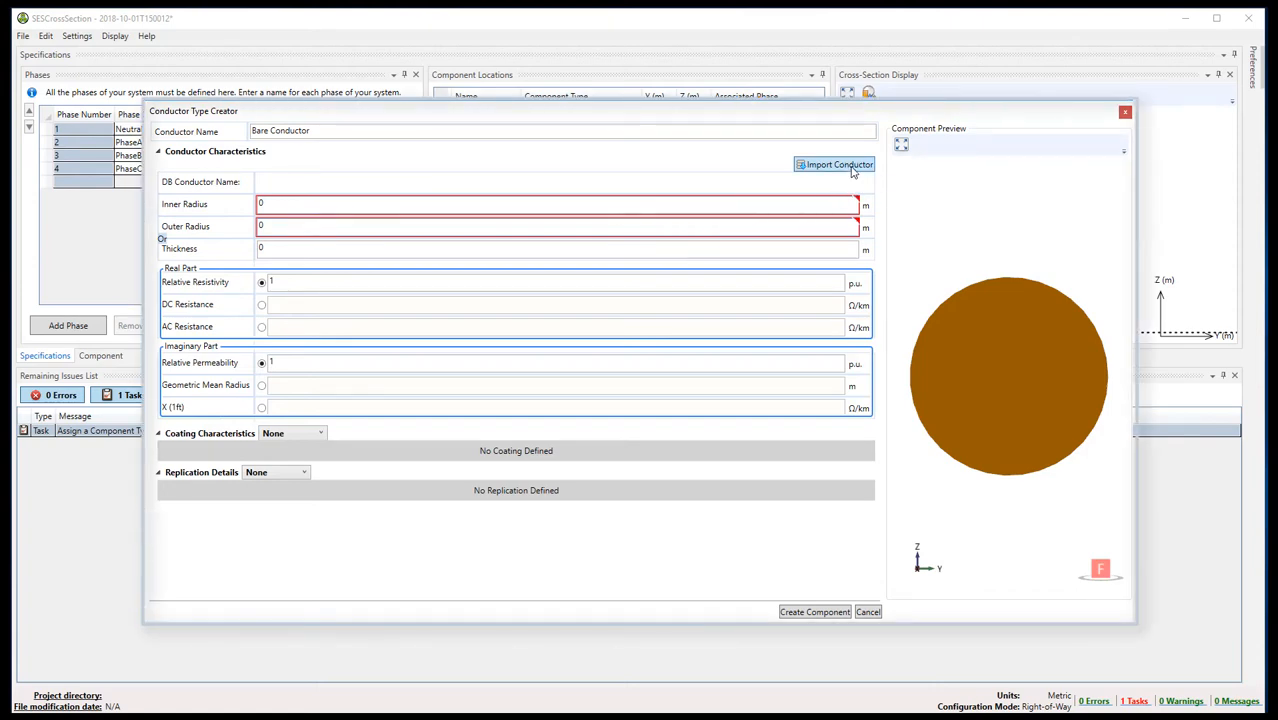
Step: Import the ACSR_Falcon conductor's characteristics from the library, filtering by conductor class ACSR
left_click(853, 170)
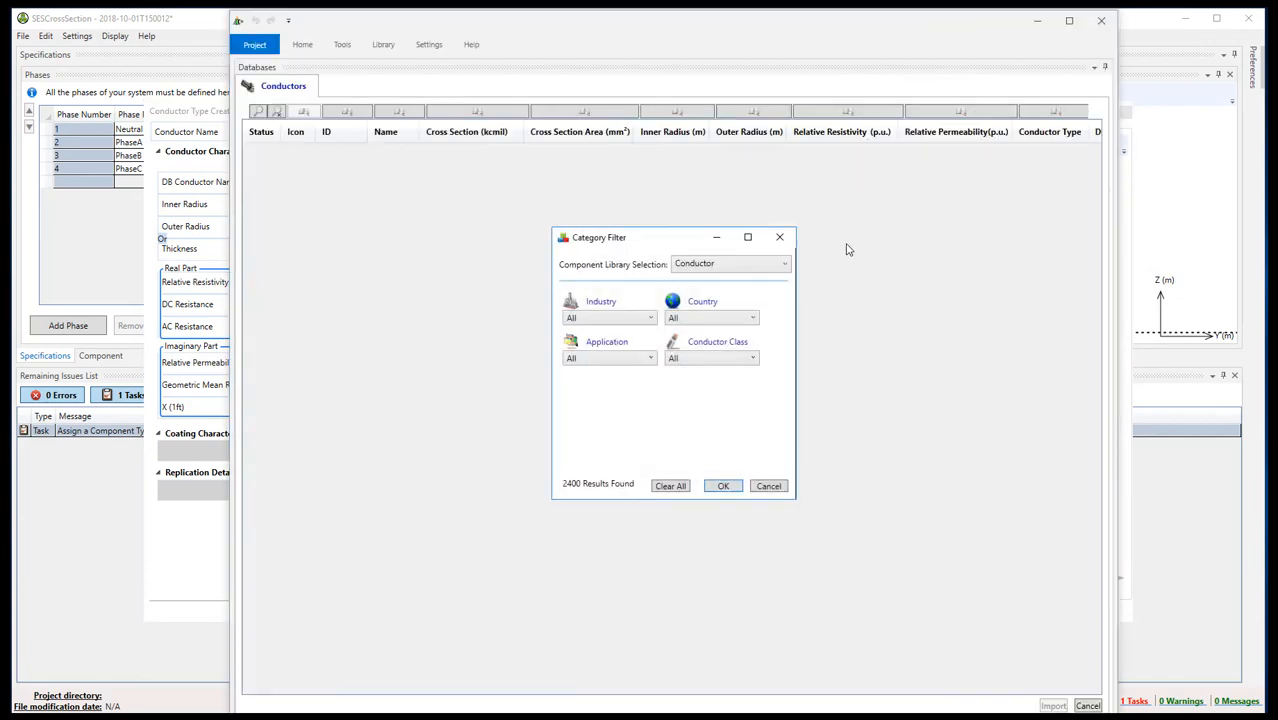
left_click(754, 358)
scroll(703, 578, "down", 2)
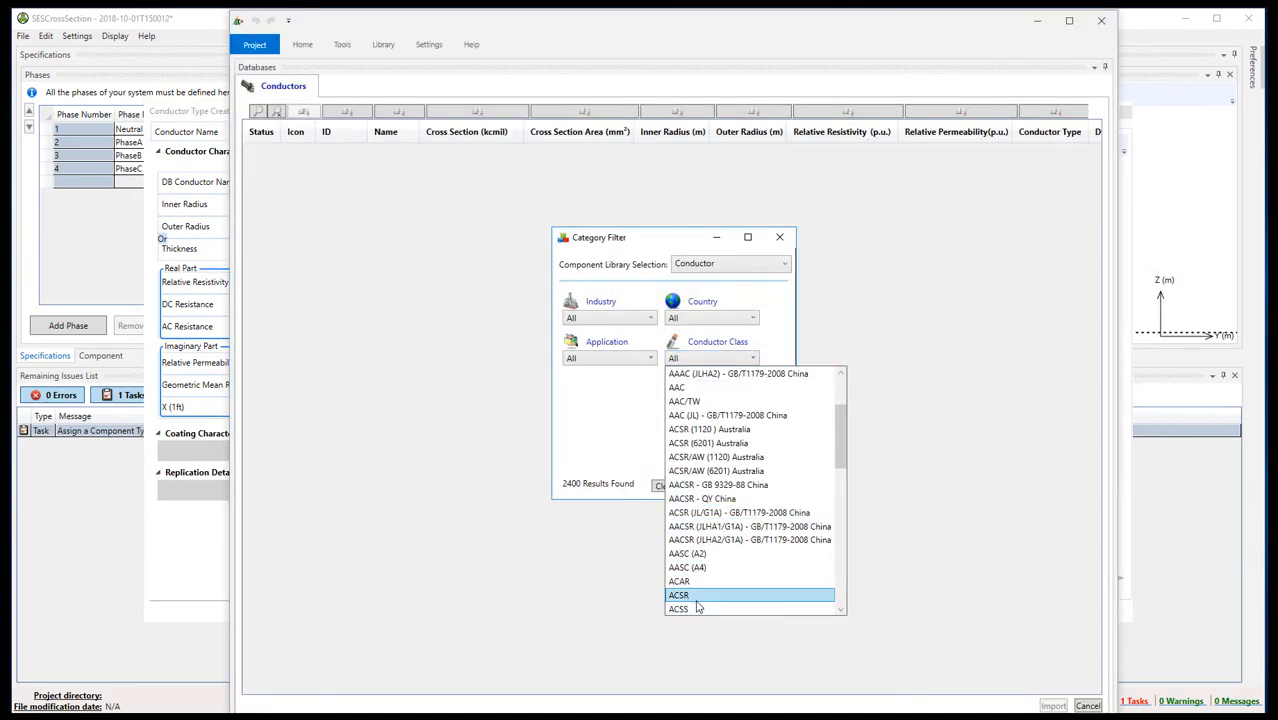
left_click(698, 598)
left_click(721, 487)
scroll(407, 460, "down", 20)
scroll(407, 460, "down", 20)
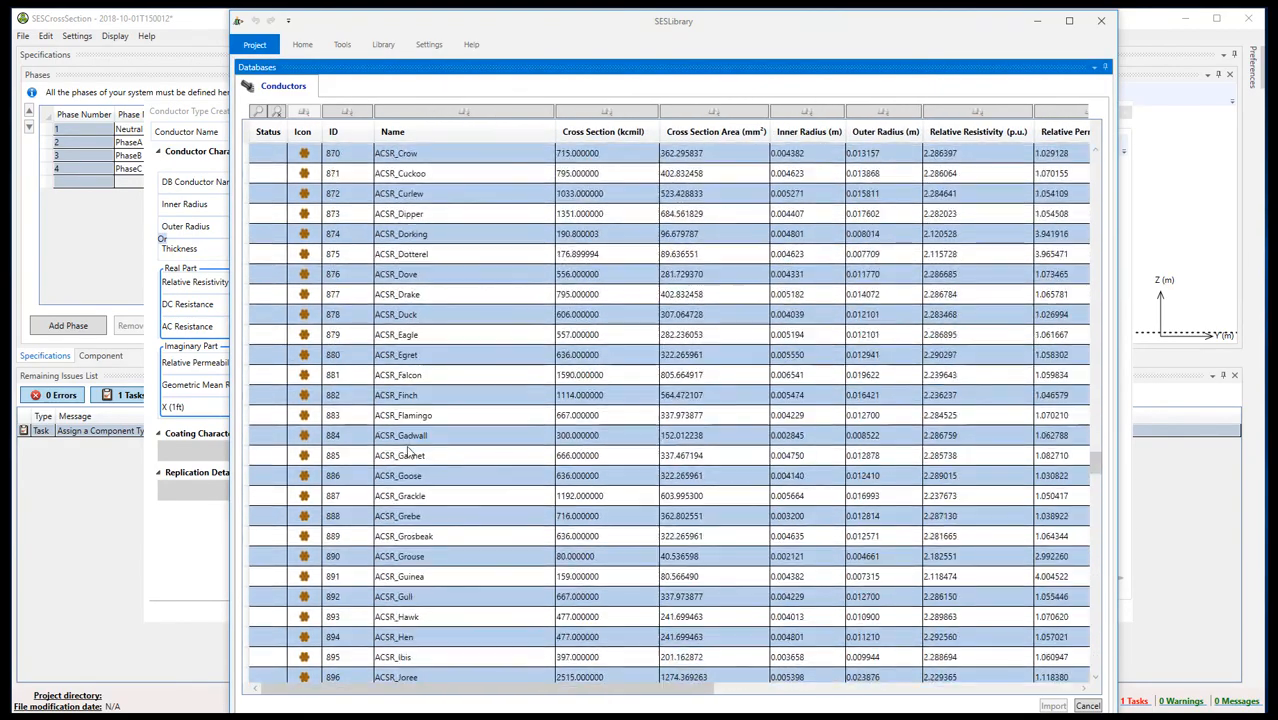
left_click(438, 376)
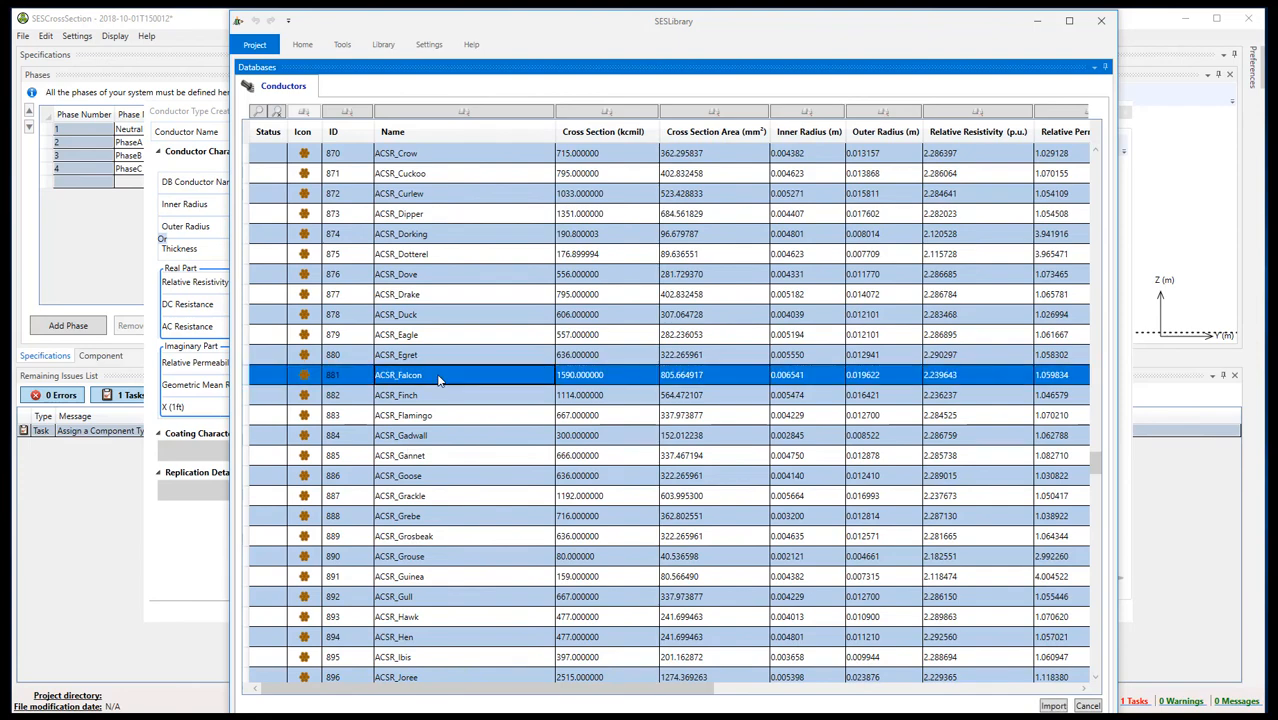
left_click(1055, 706)
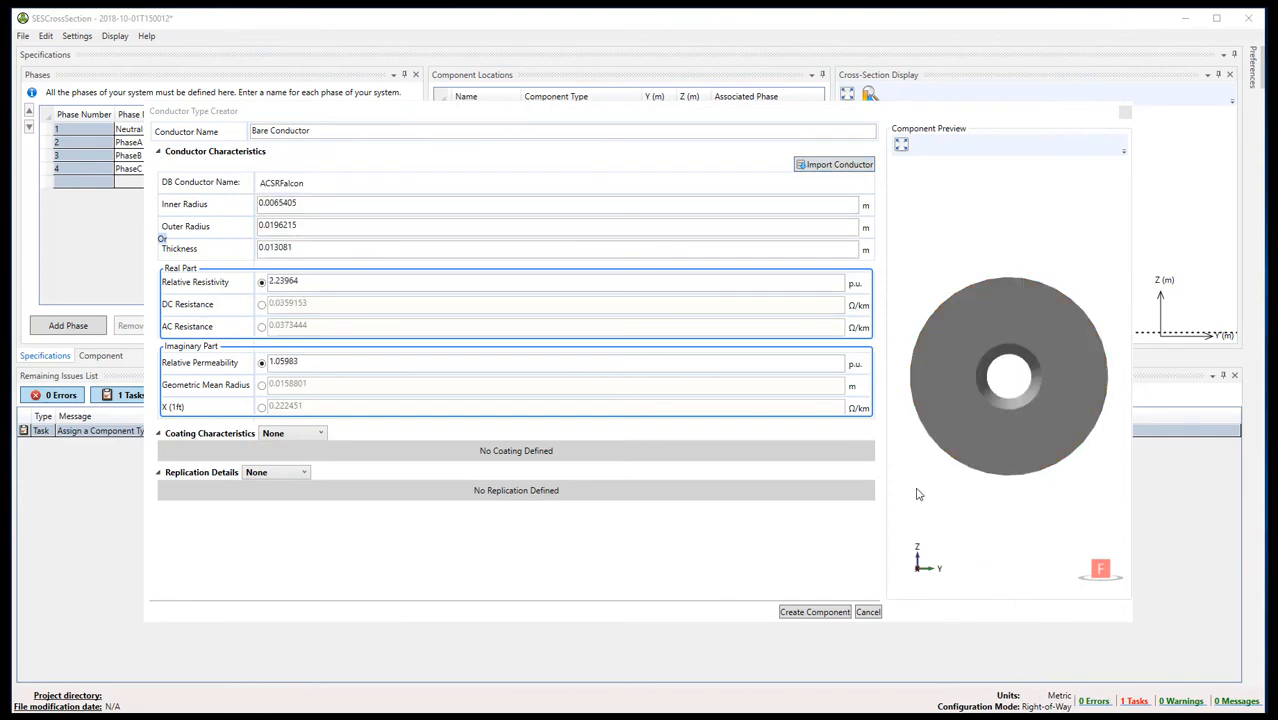
Step: Rename the new conductor type as ACSR Falcon
triple_click(344, 130)
type("ACSR Falco")
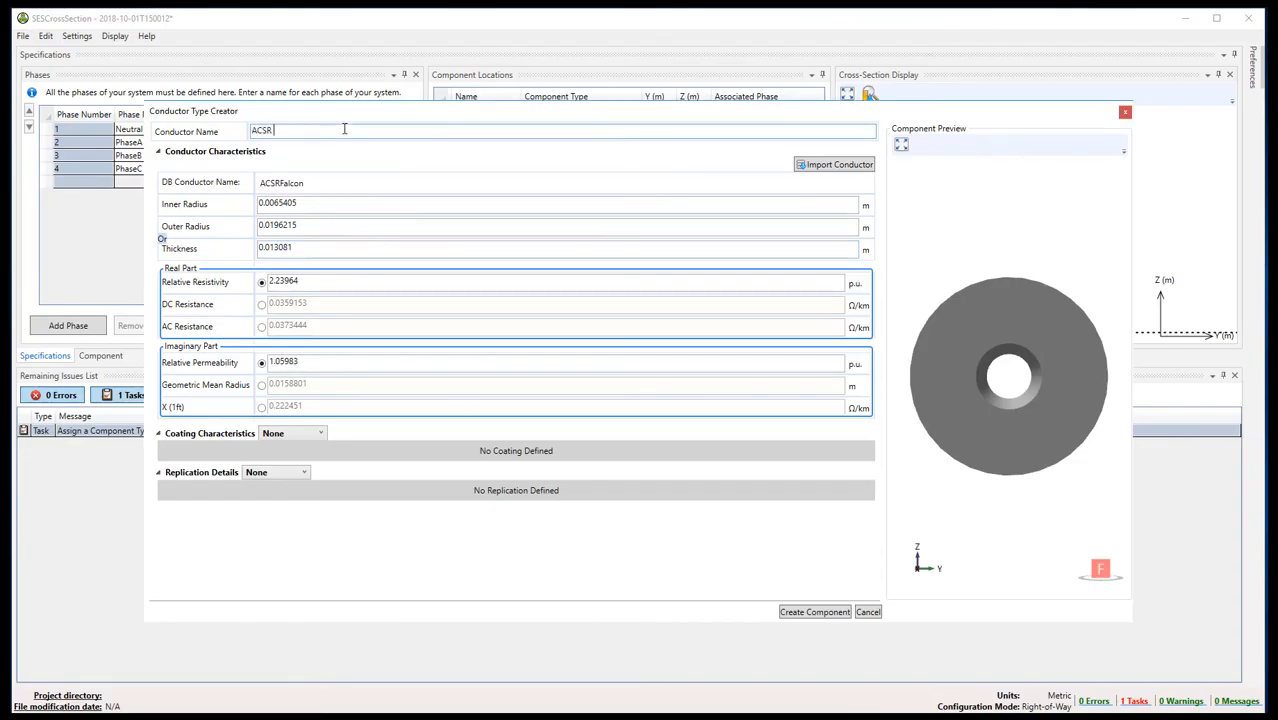
type("n")
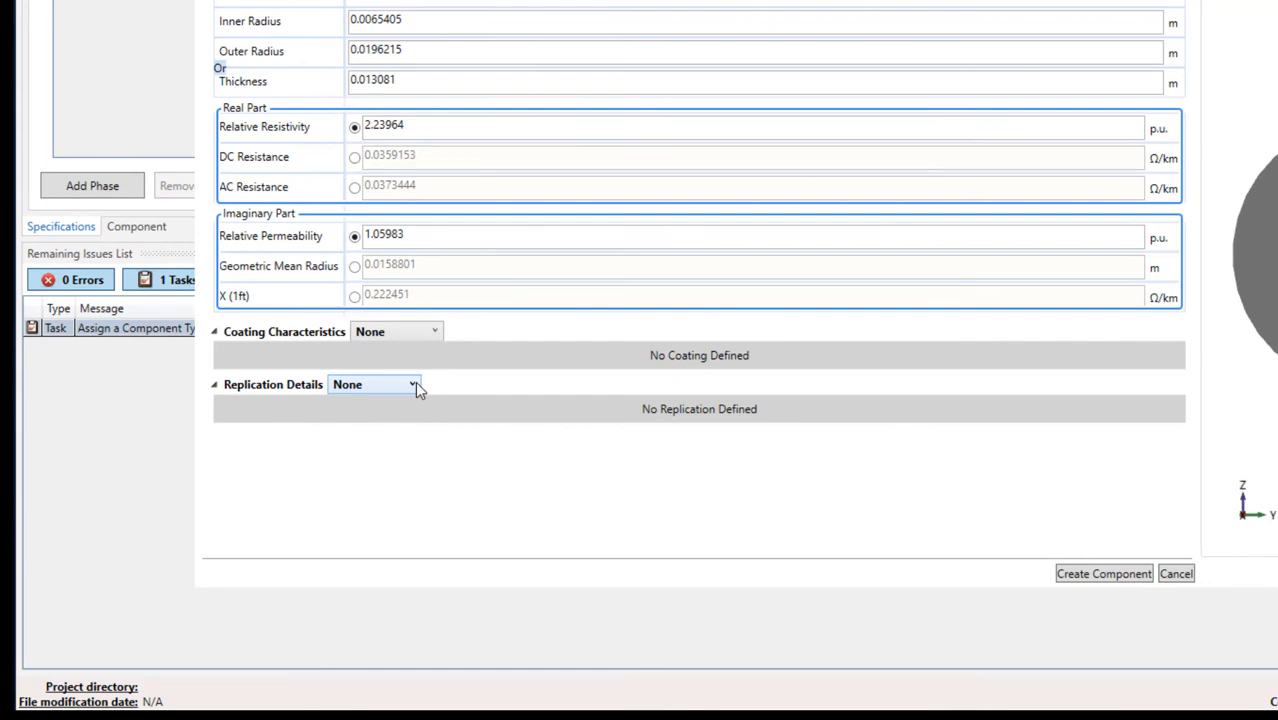
Step: Replicate the ACSR Falcon conductor in a circular pattern of 4 sub-conductors, start angle 45°, bundle radius 0.3182 m, and create the component
left_click(414, 385)
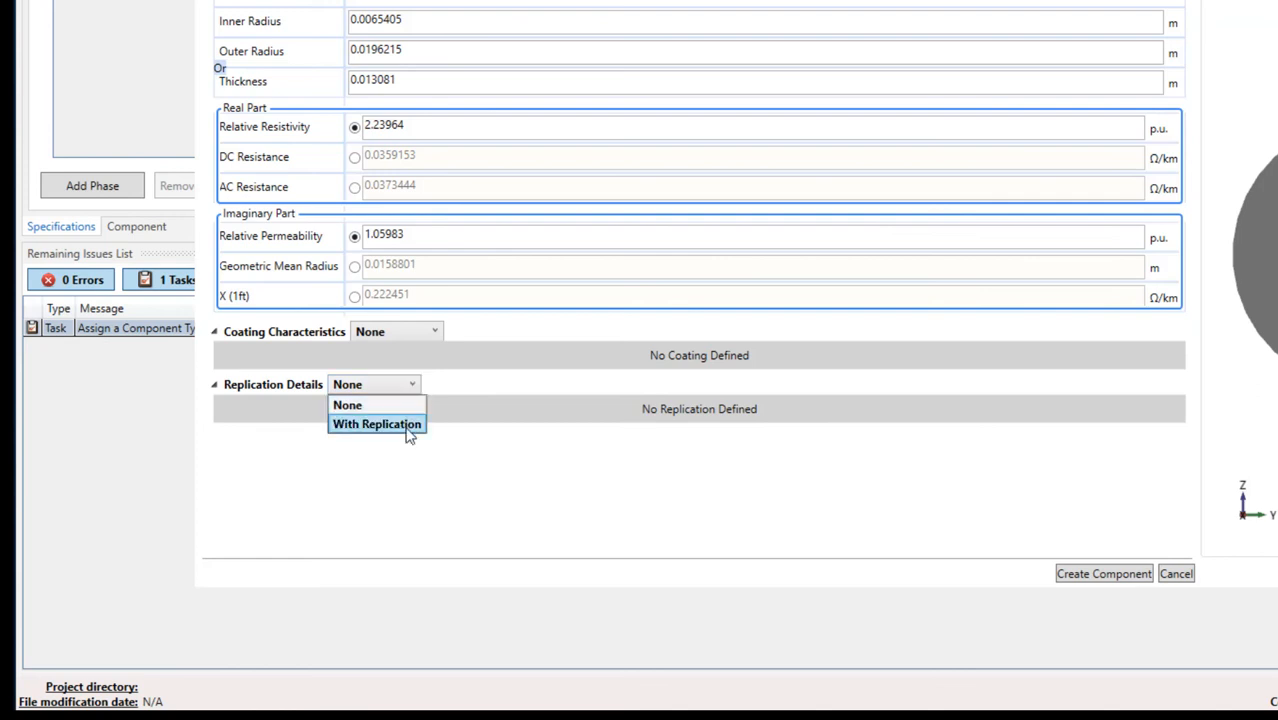
left_click(409, 425)
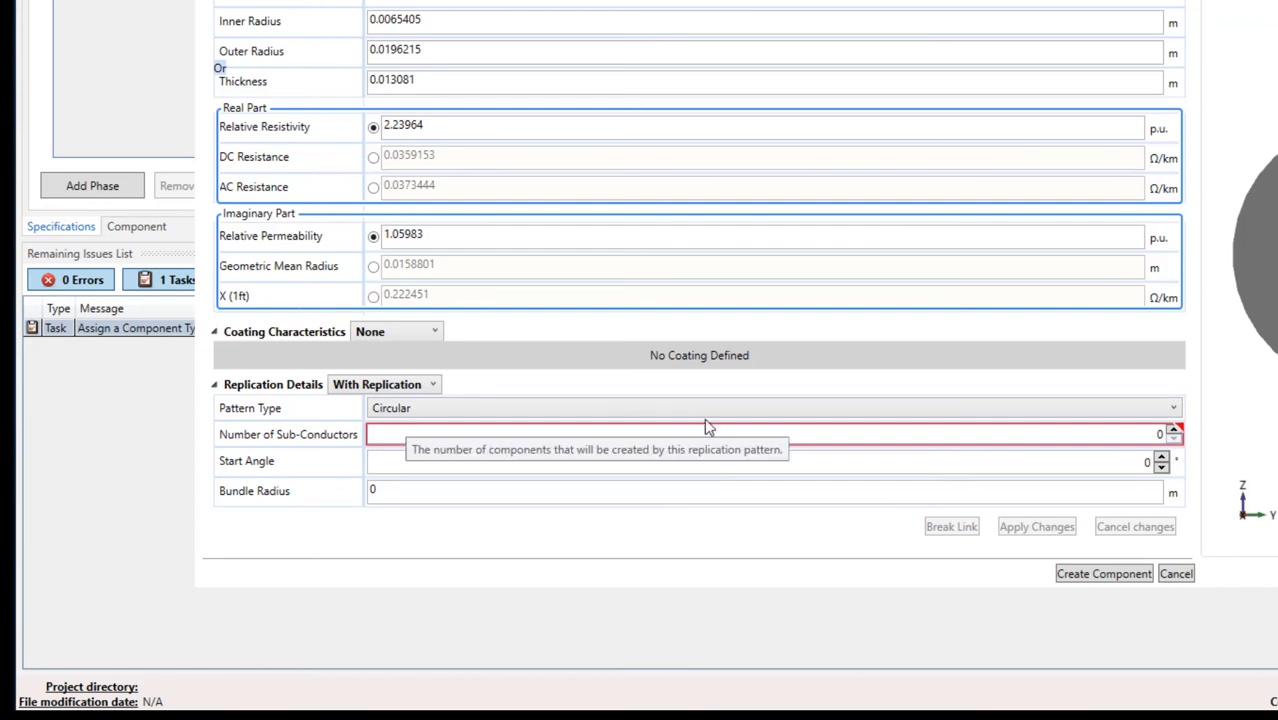
left_click(1174, 431)
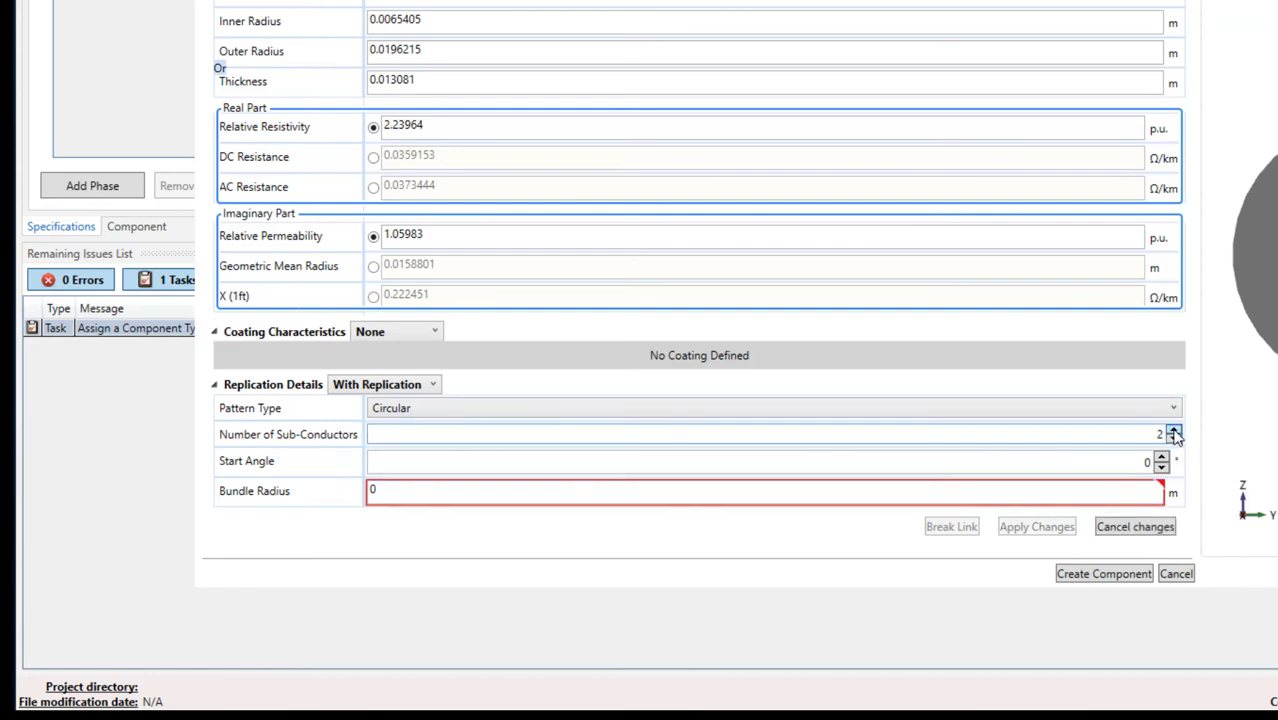
left_click(1174, 432)
left_click(1130, 461)
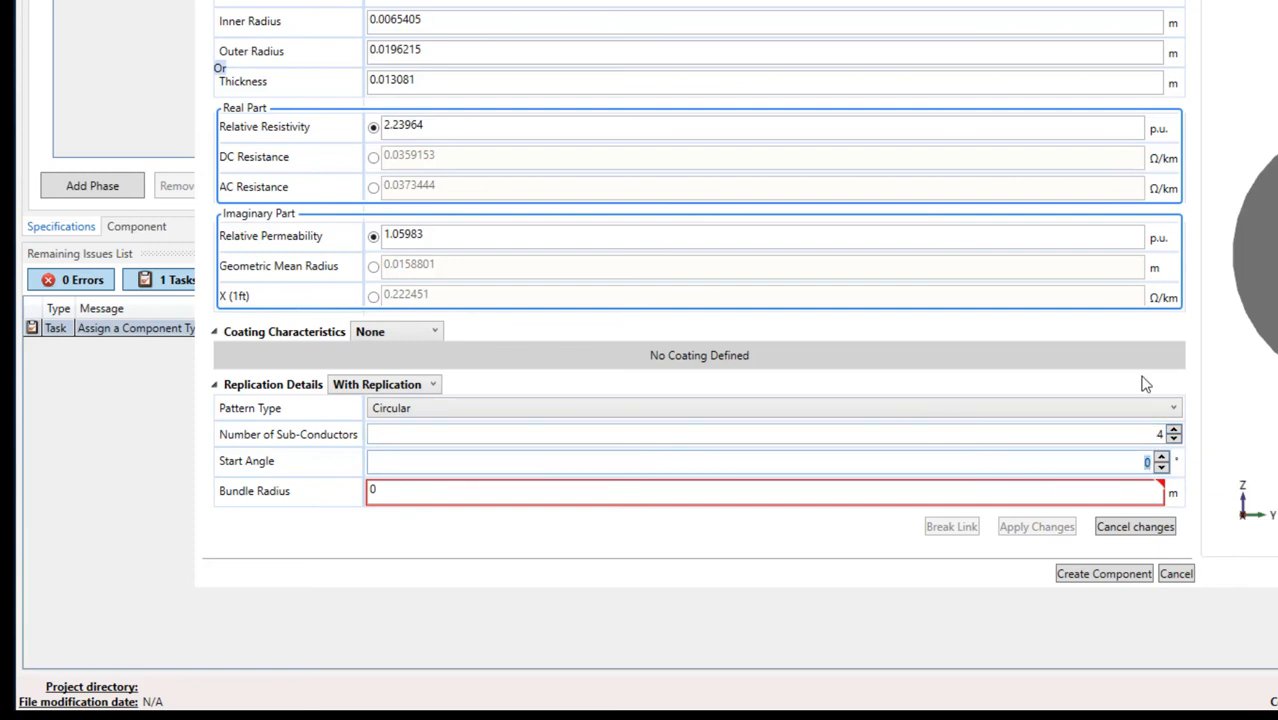
type("45")
left_click(1140, 497)
type("0.3182")
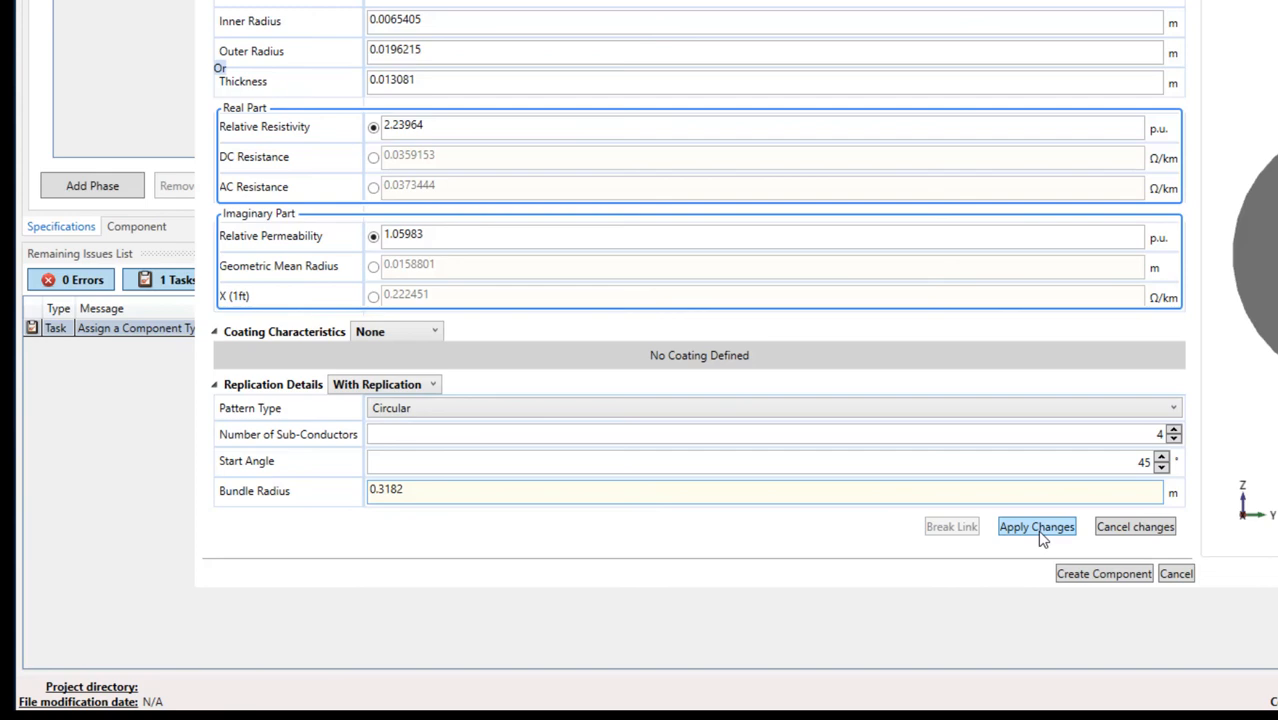
left_click(1040, 532)
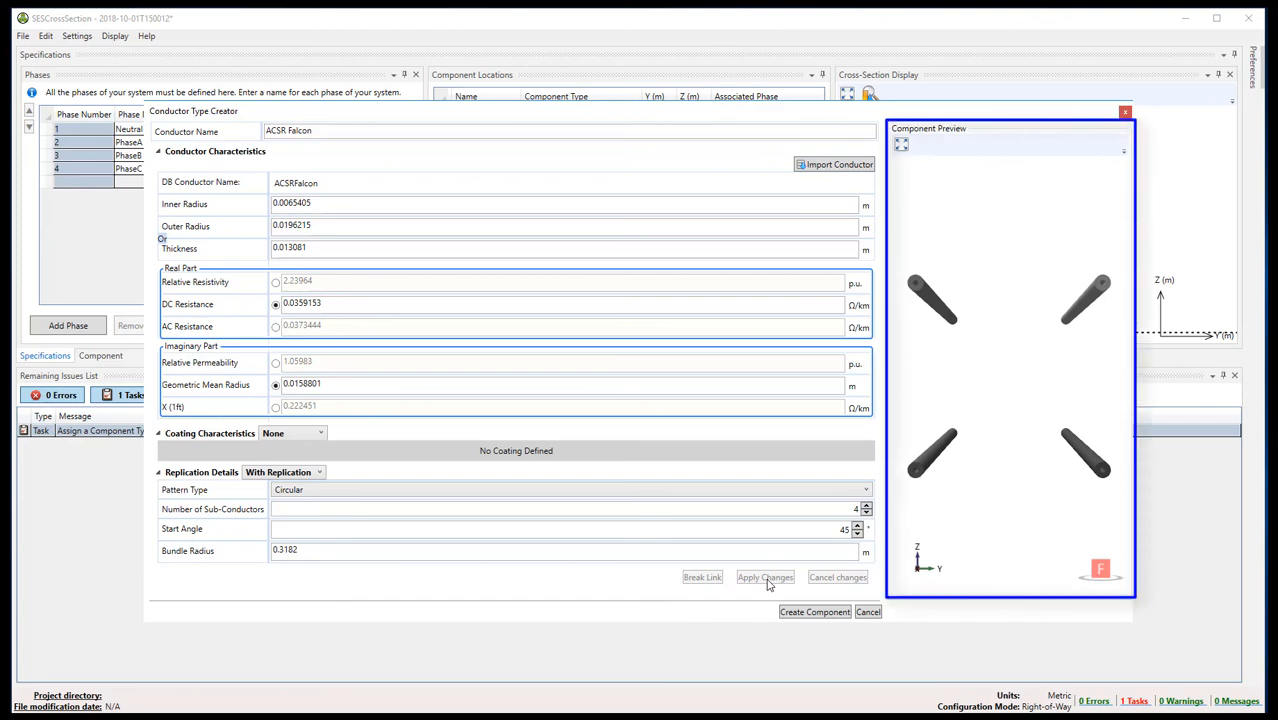
left_click(812, 613)
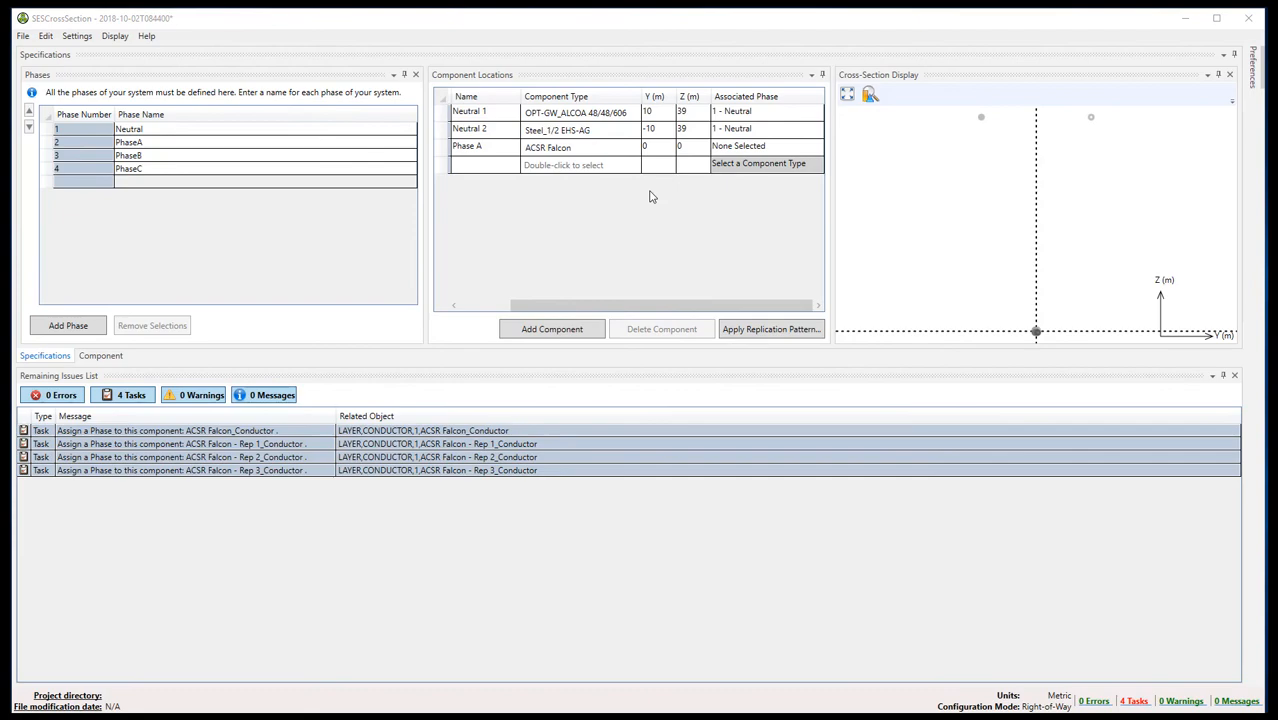
Step: Position the Phase A component at Y 13.6 m and Z 28.5 m
left_click(656, 149)
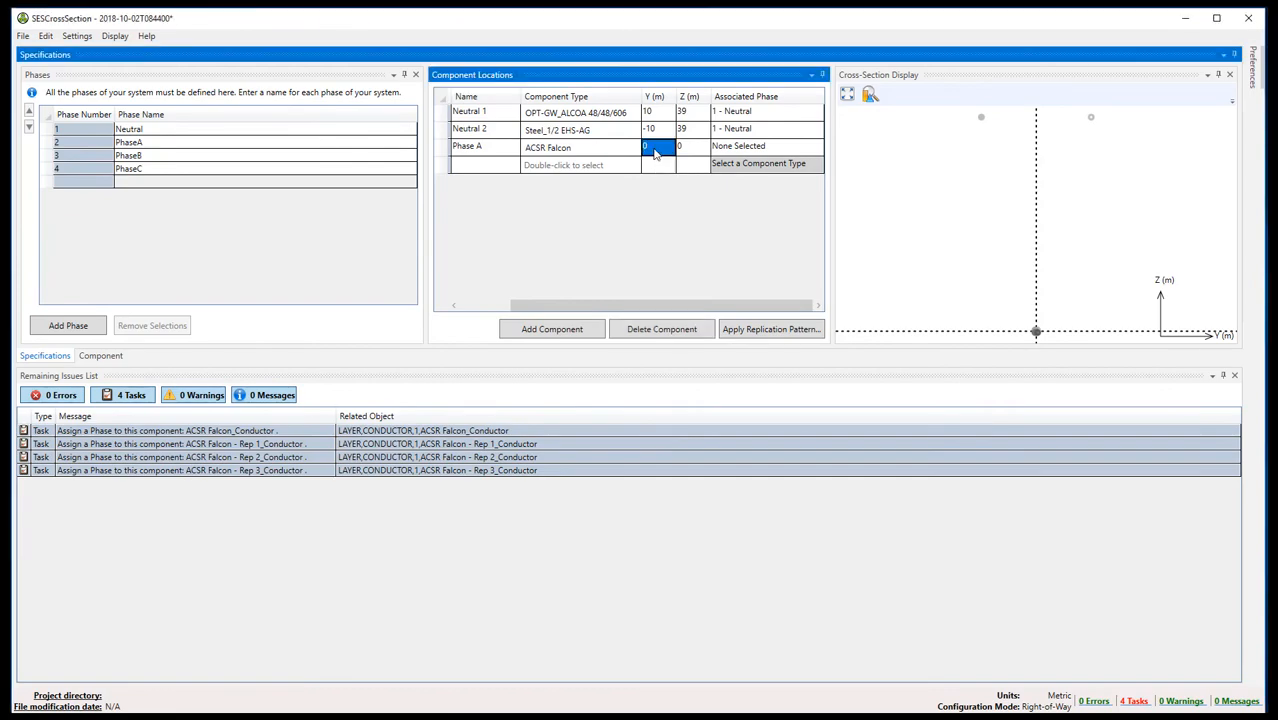
type("13.6")
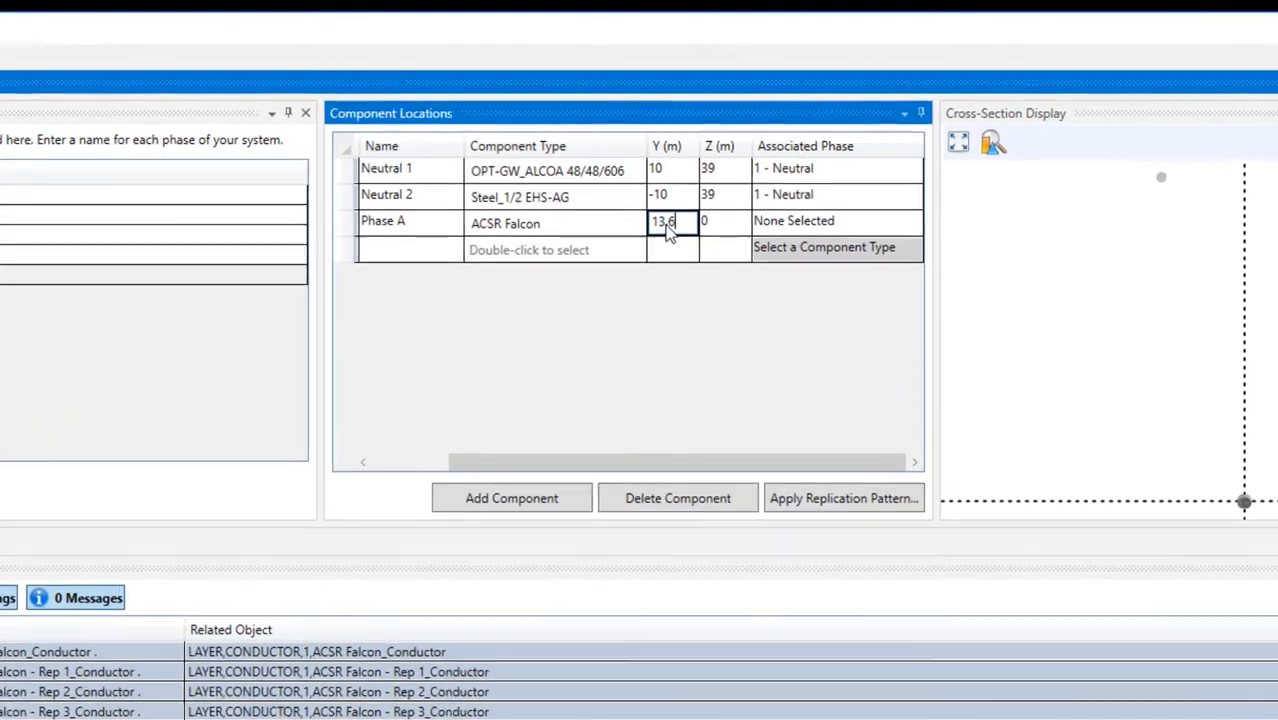
key("Return")
key("Tab")
key("Up")
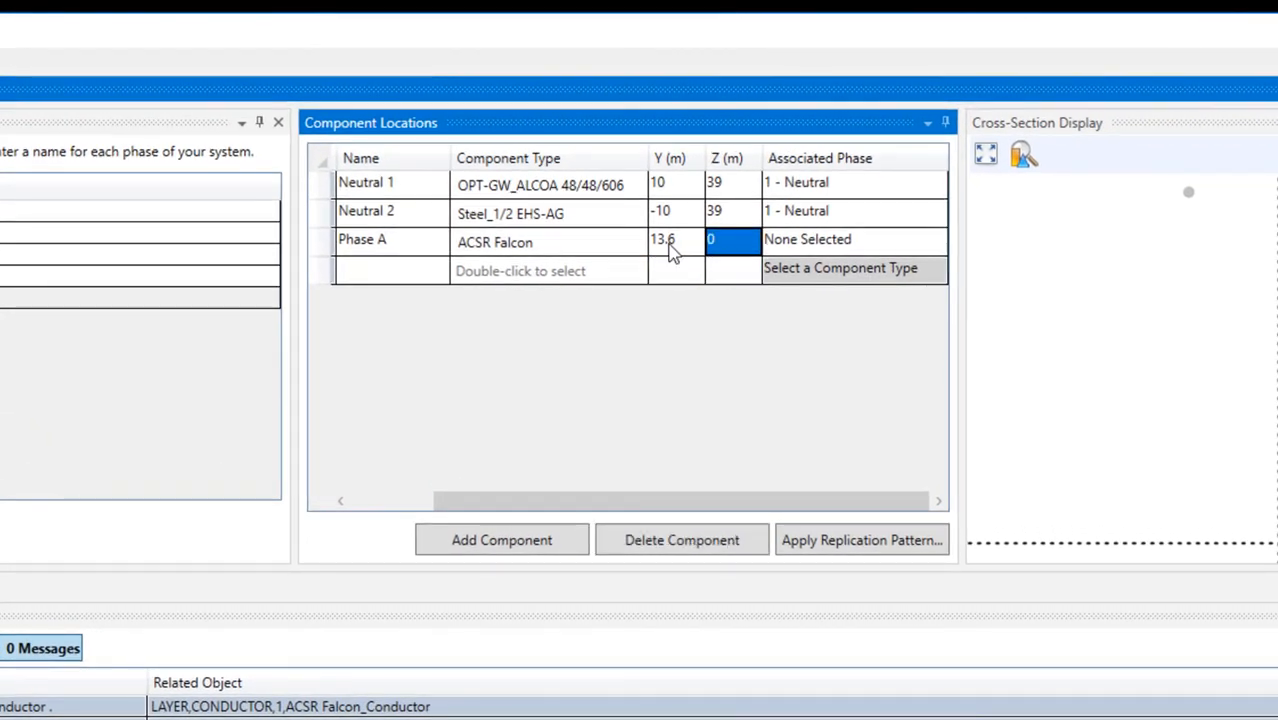
type("28.5")
key("Return")
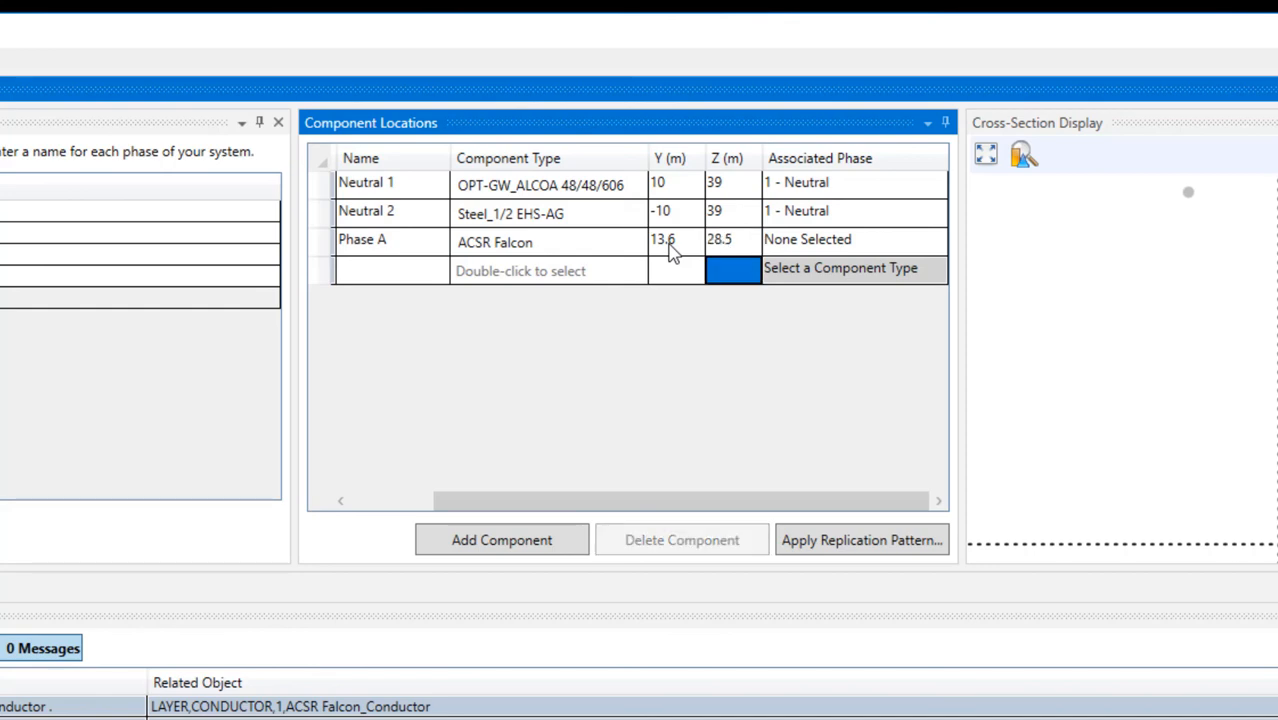
Step: Associate the Phase A component with phase 2 - PhaseA
key("Tab")
key("Up")
left_click(795, 250)
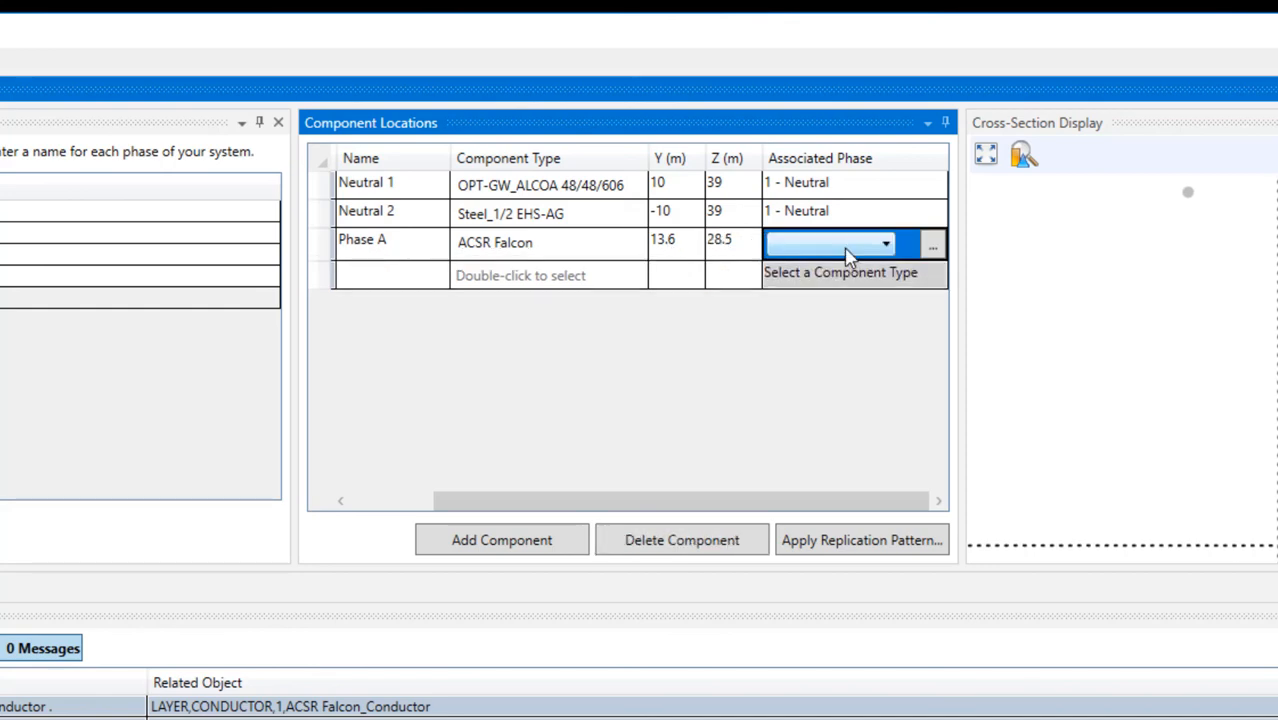
left_click(889, 247)
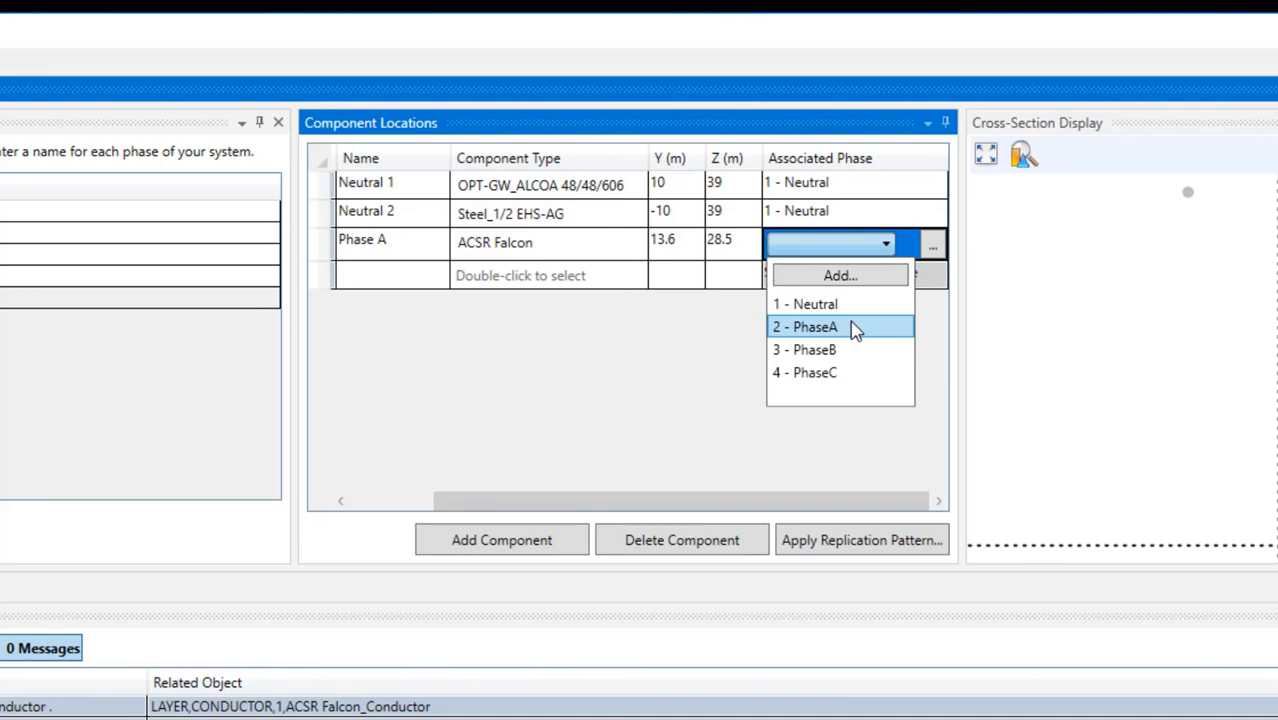
left_click(855, 328)
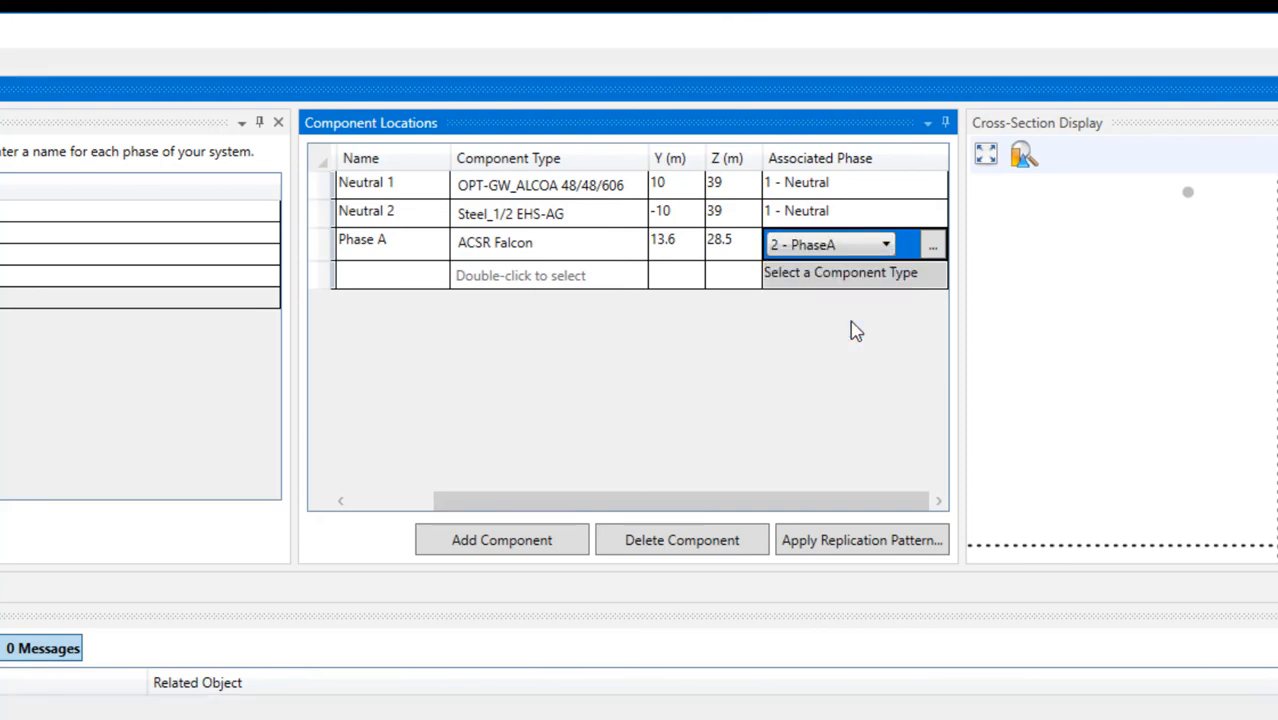
Step: Add a fourth component named Phase B and assign it the existing ACSR Falcon component type
left_click(510, 549)
left_click(420, 283)
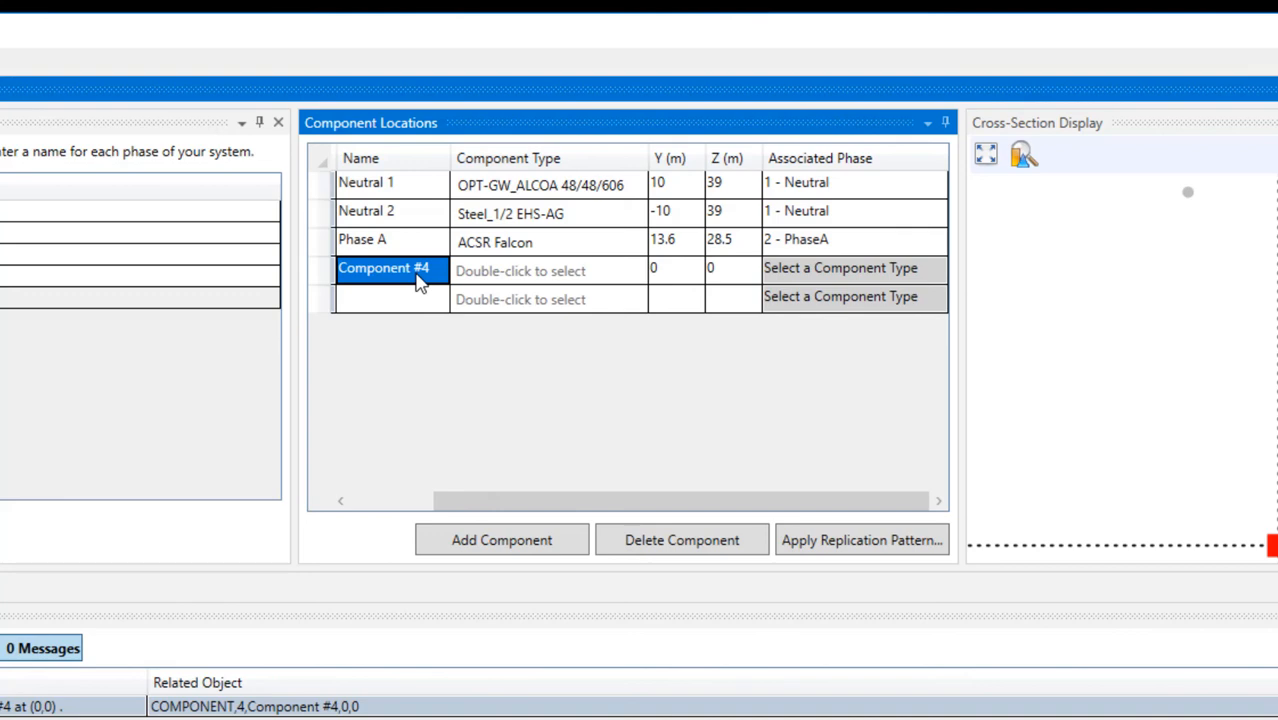
type("Phase B")
key("Return")
key("Up")
key("Right")
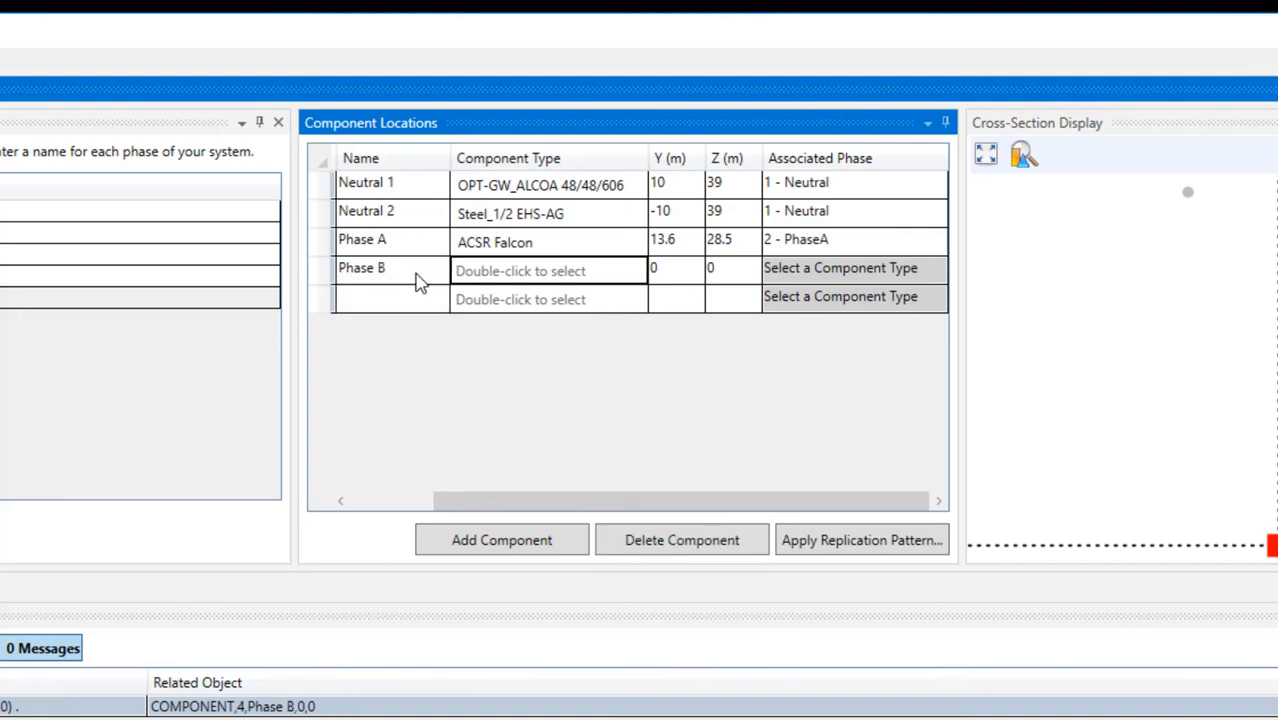
double_click(604, 273)
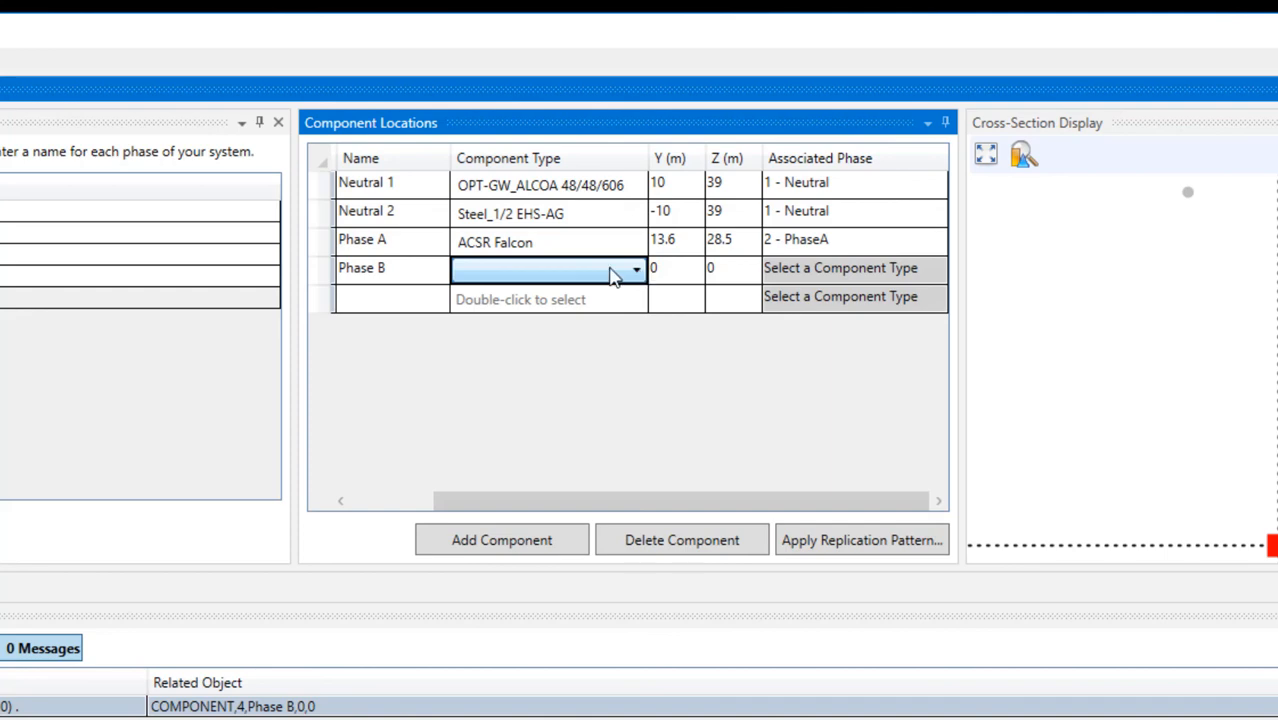
left_click(637, 272)
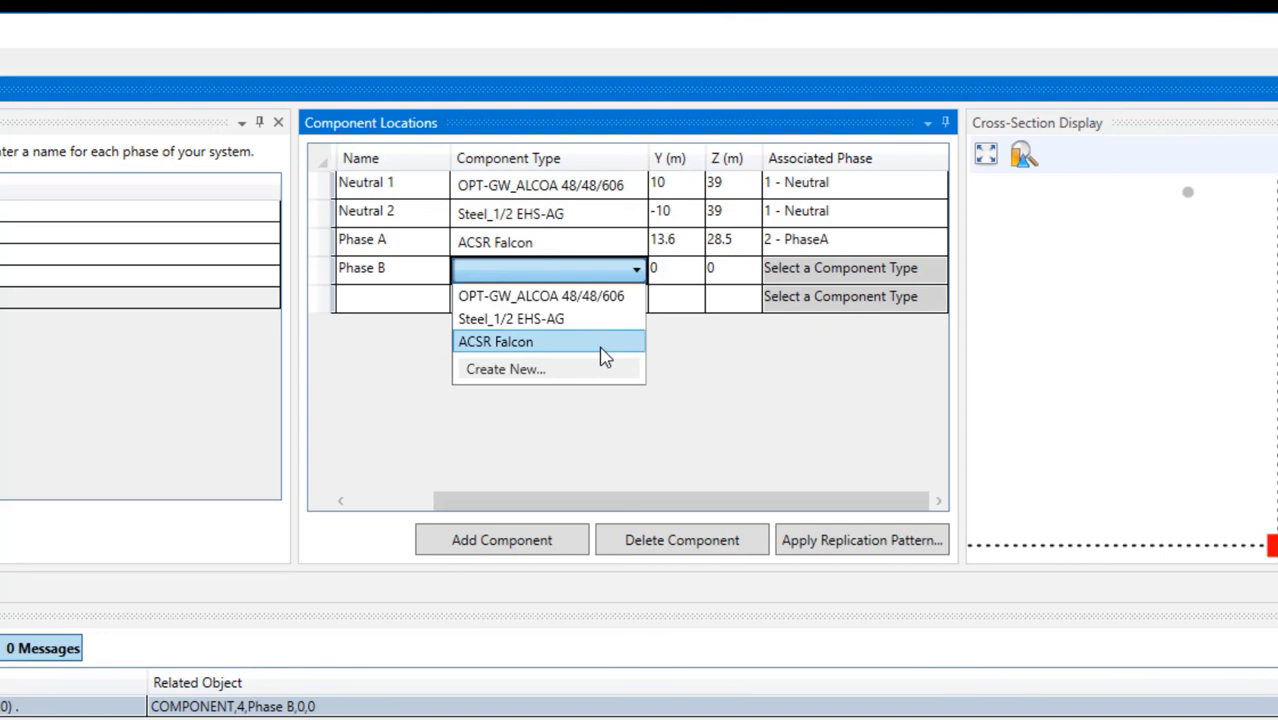
left_click(602, 345)
Step: Set the Phase B component's Z position to 27.6 m and associate it with phase 3 - PhaseB
left_click(668, 273)
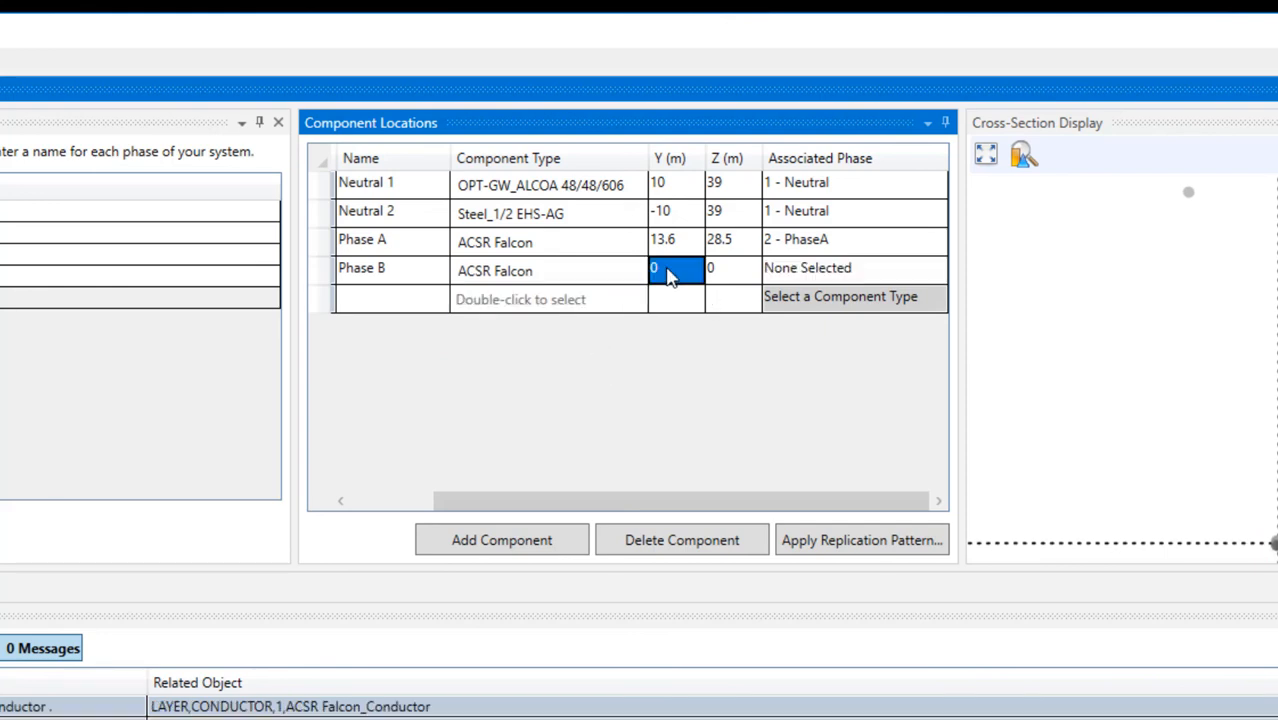
left_click(733, 270)
type("27.6")
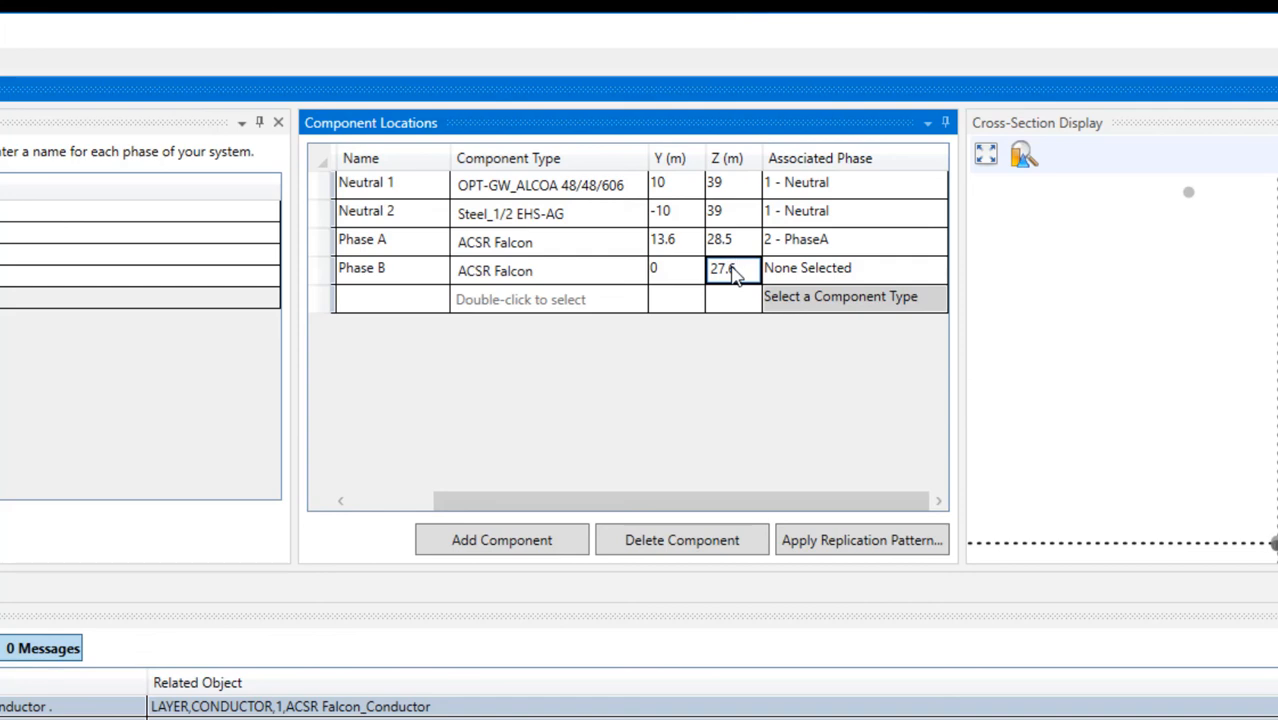
key("Return")
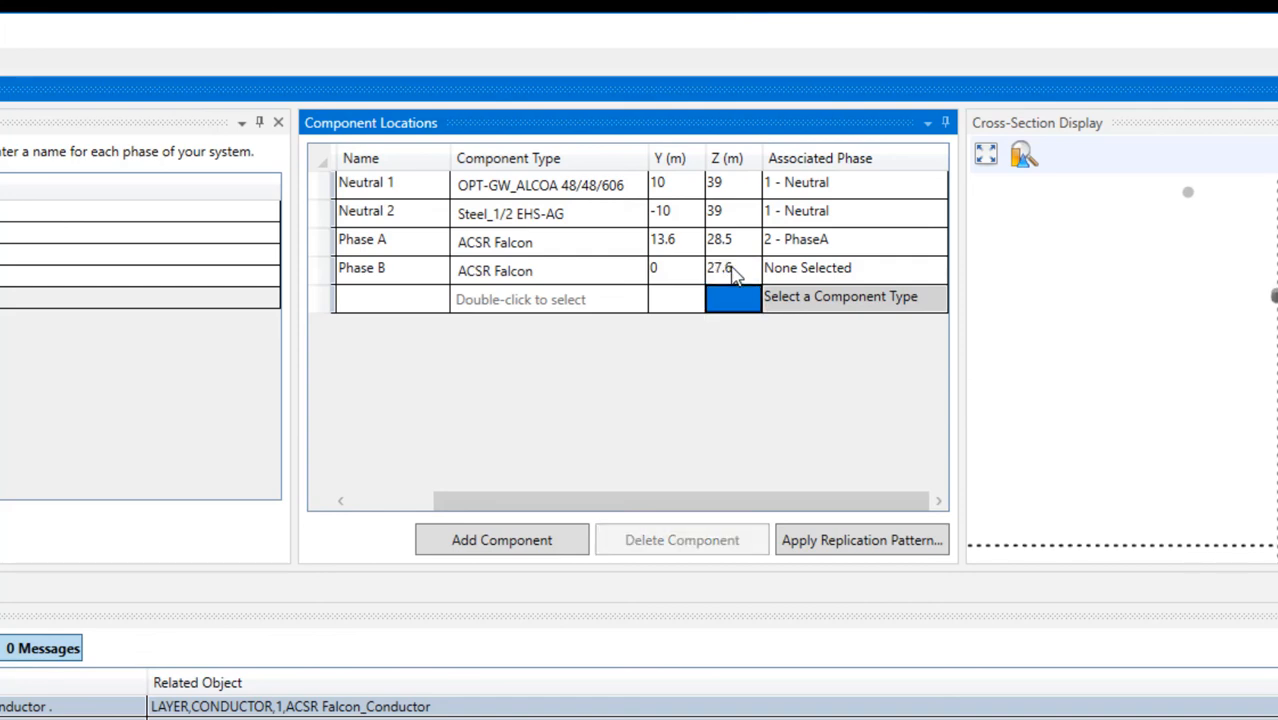
left_click(855, 275)
left_click(868, 273)
left_click(884, 273)
left_click(840, 388)
Step: Add a fifth component named Phase C and assign it the ACSR Falcon component type
left_click(390, 302)
type("Phase C")
key("Tab")
double_click(514, 305)
left_click(510, 348)
Step: Position the Phase C component at Y -13.6 m and Z 28.5 m
left_click(679, 298)
type("-13.6")
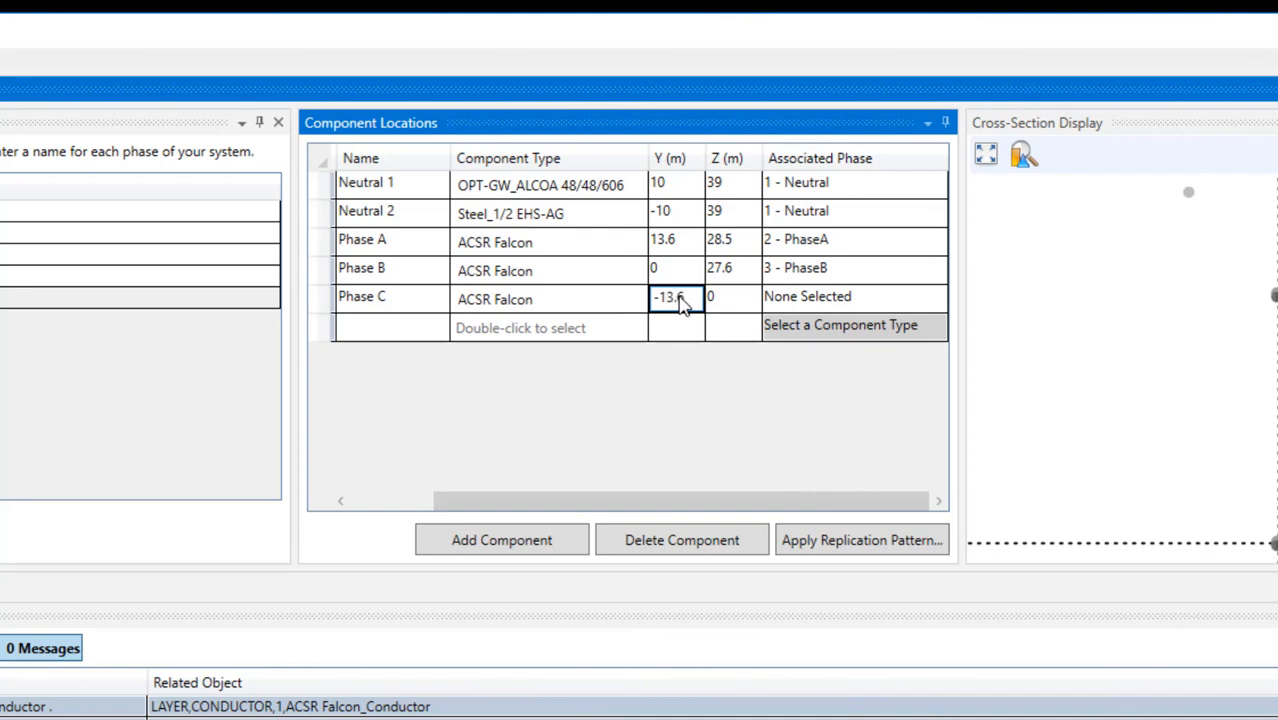
key("Return")
key("Up")
key("Right")
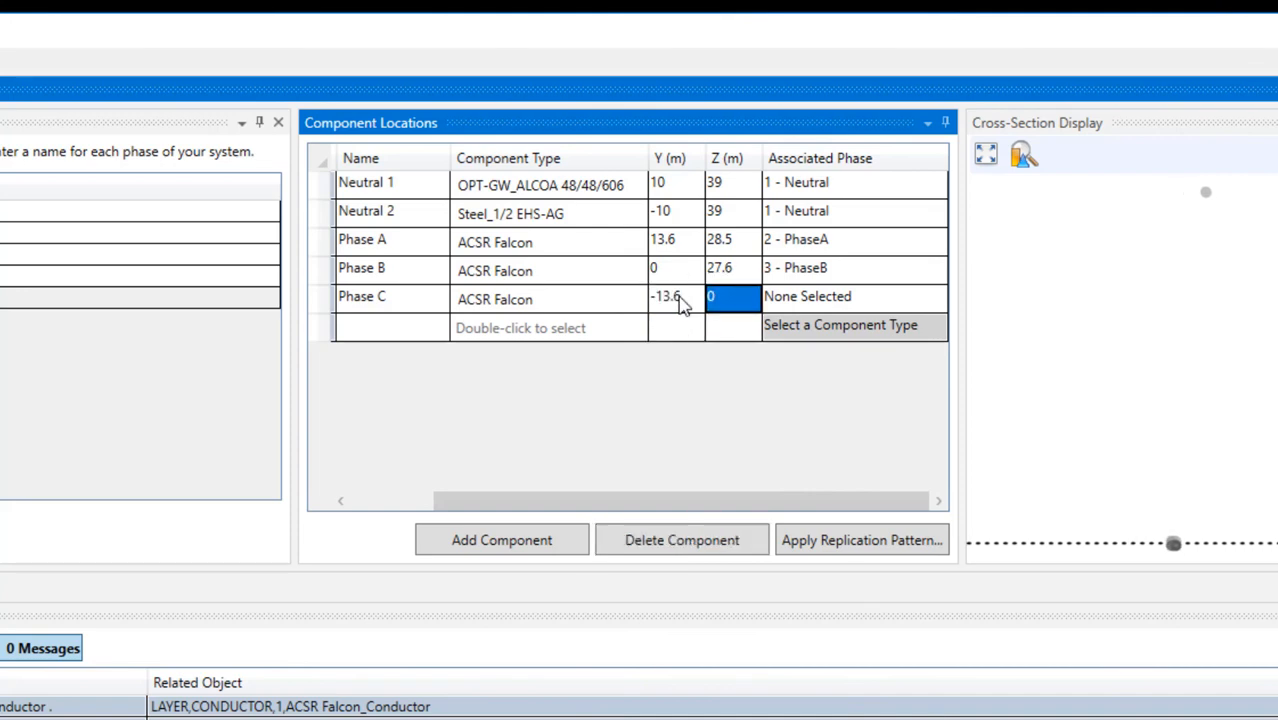
type("28.5")
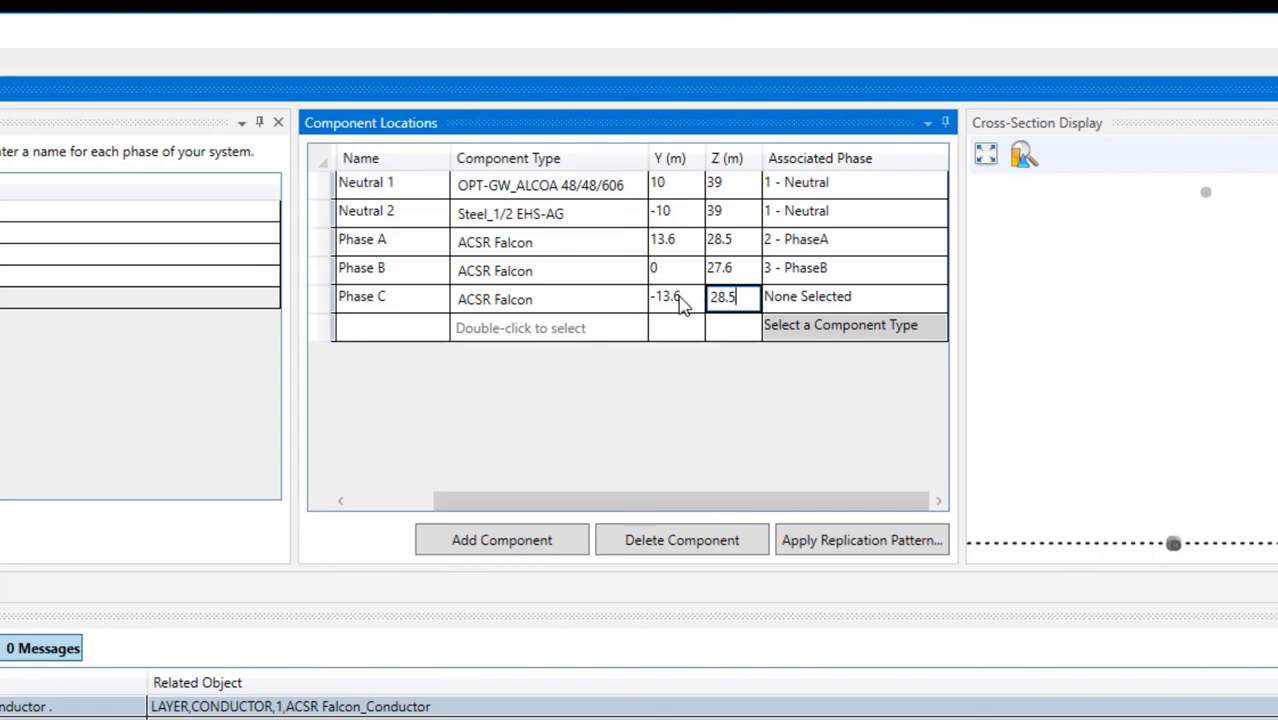
key("Return")
Step: Associate the Phase C component with phase 4 - PhaseC
key("Up")
key("Right")
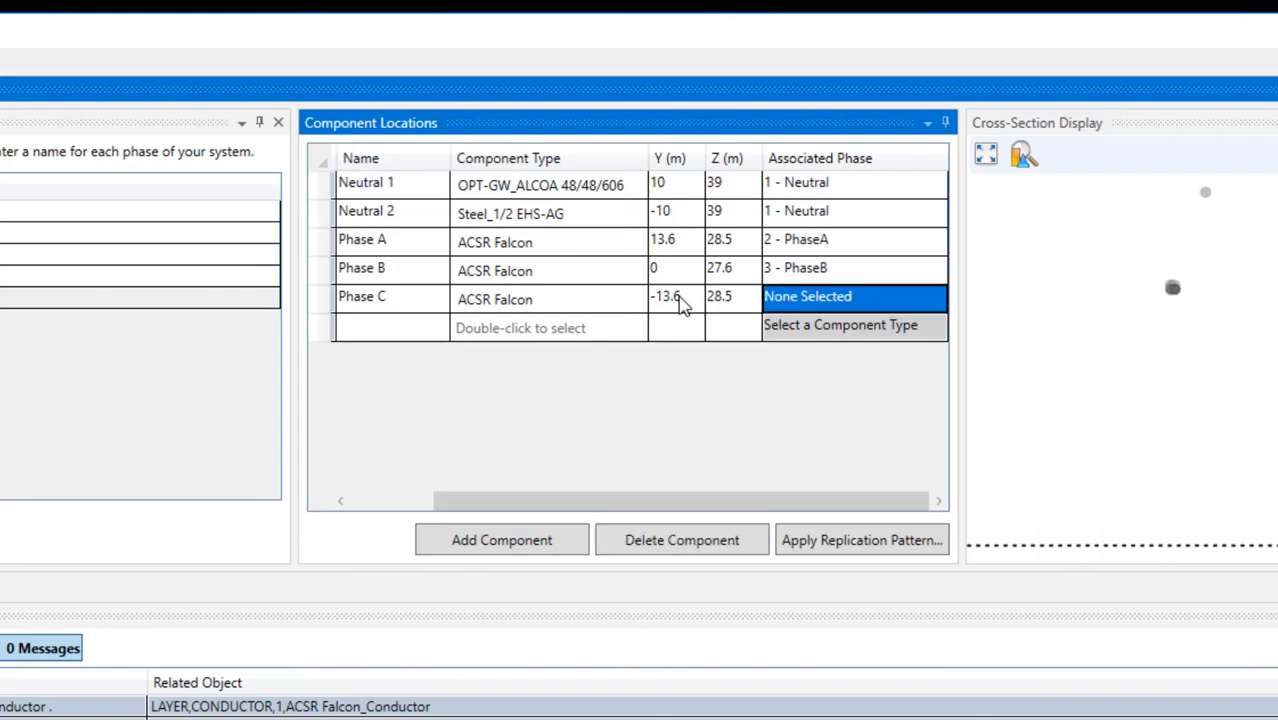
left_click(813, 295)
left_click(870, 298)
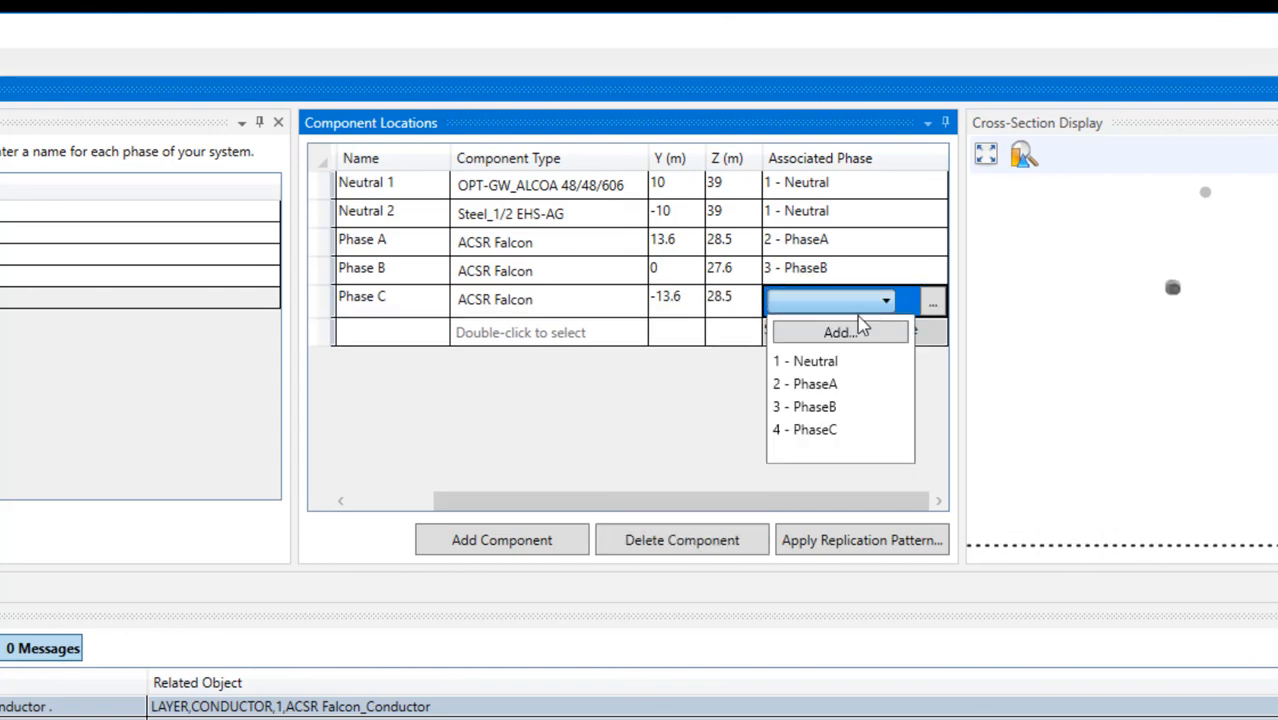
left_click(822, 430)
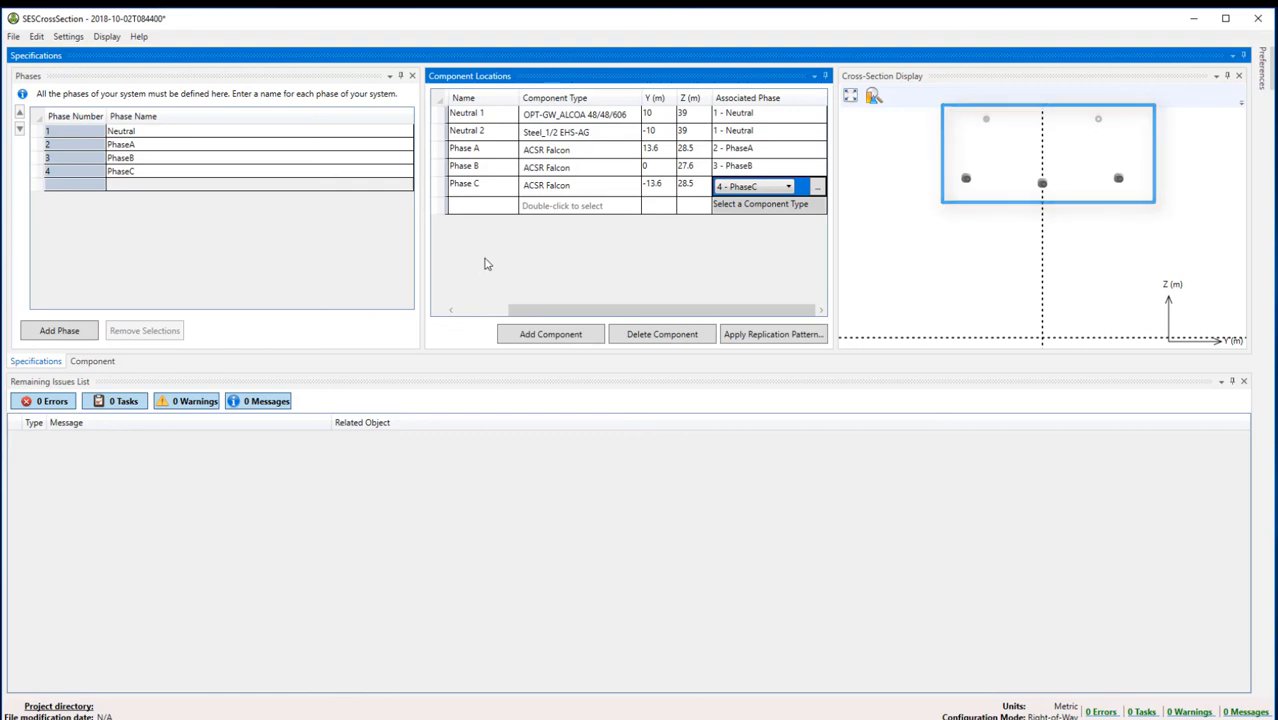
left_click(13, 36)
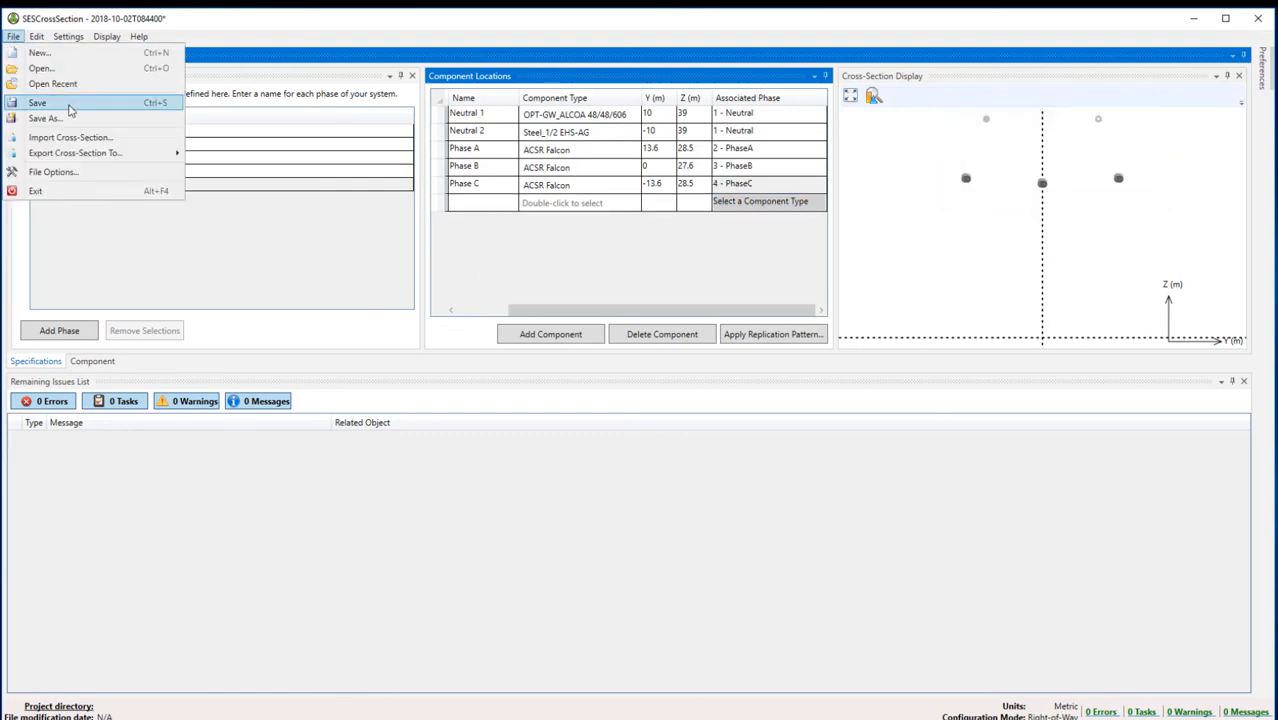
left_click(13, 38)
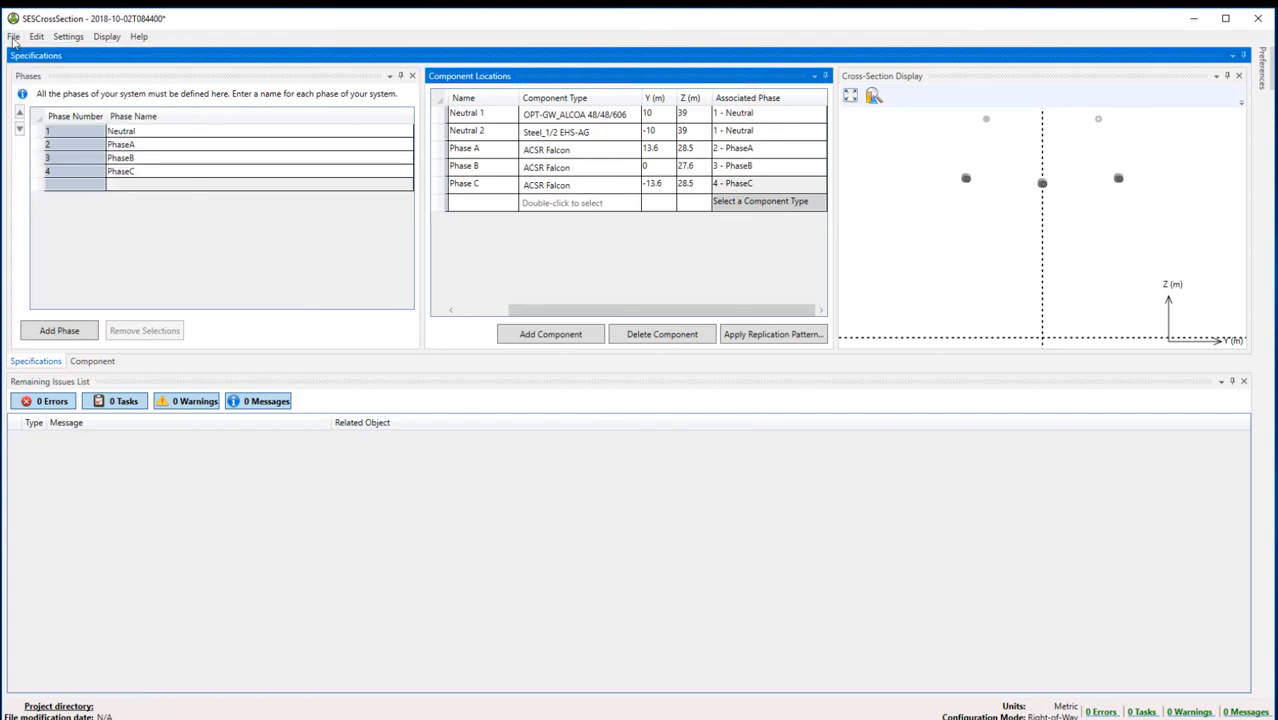